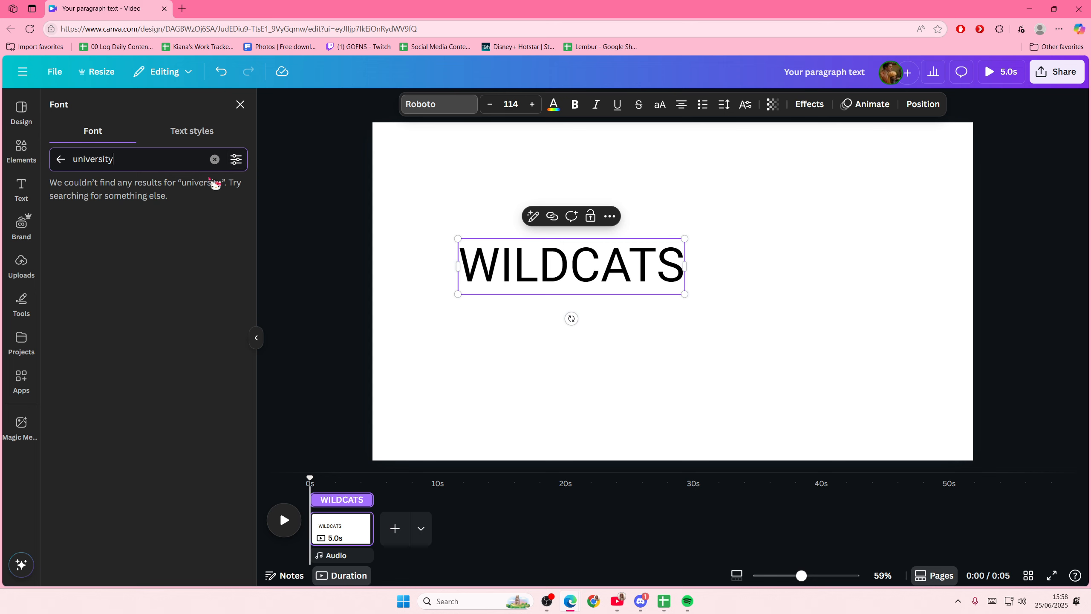
Search the fonts for "school" and look through the results for a varsity-style typeface.
{"action": "left_click", "coordinate": [214, 159]}
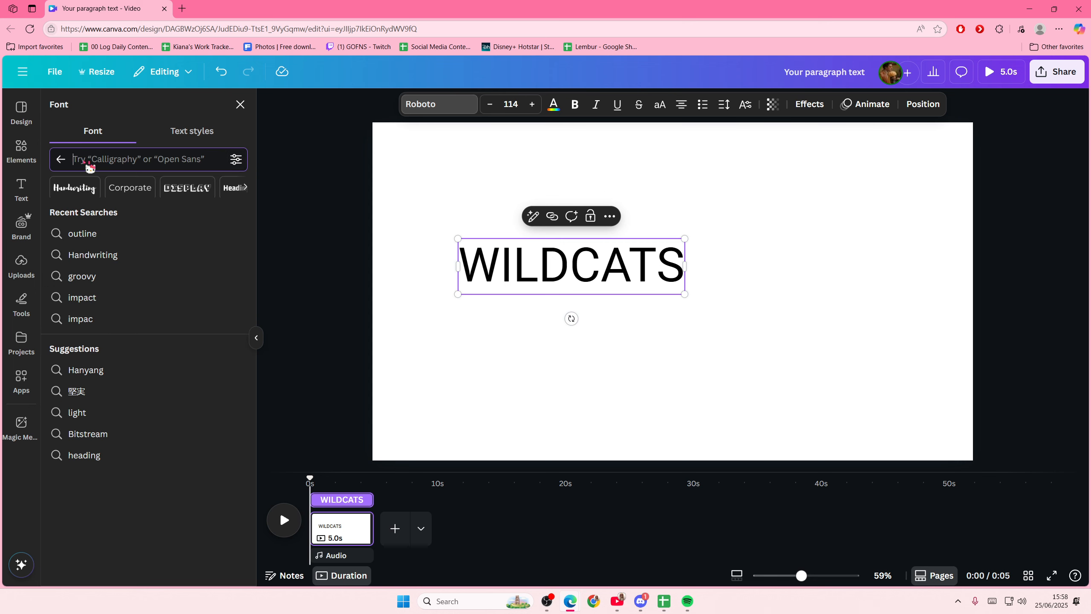
{"action": "type", "text": "shcool"}
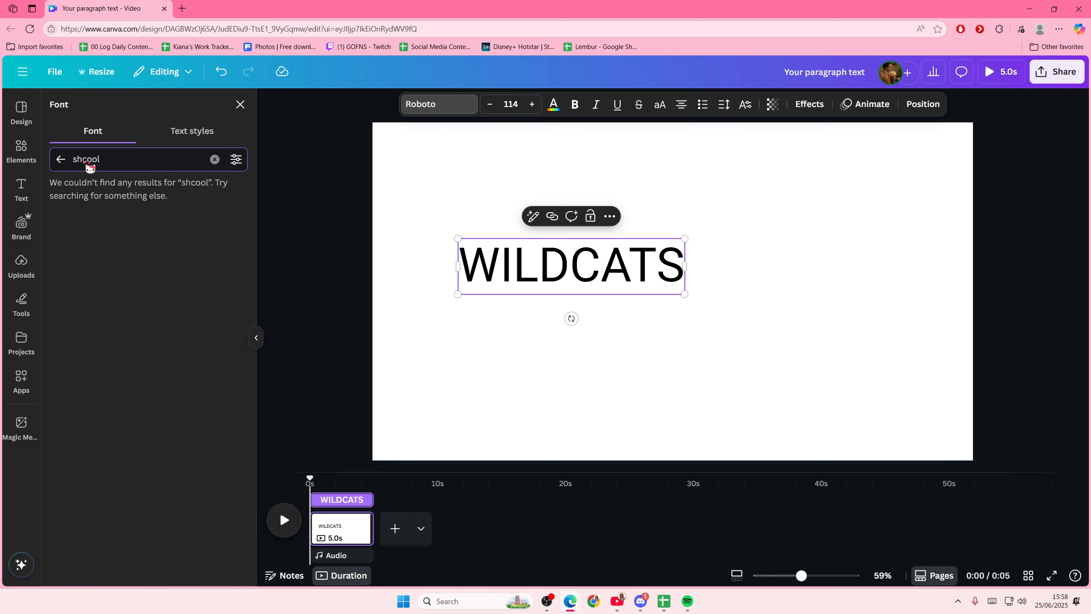
{"action": "key", "text": "BackSpace"}
{"action": "key", "text": "BackSpace"}
{"action": "type", "text": "chool"}
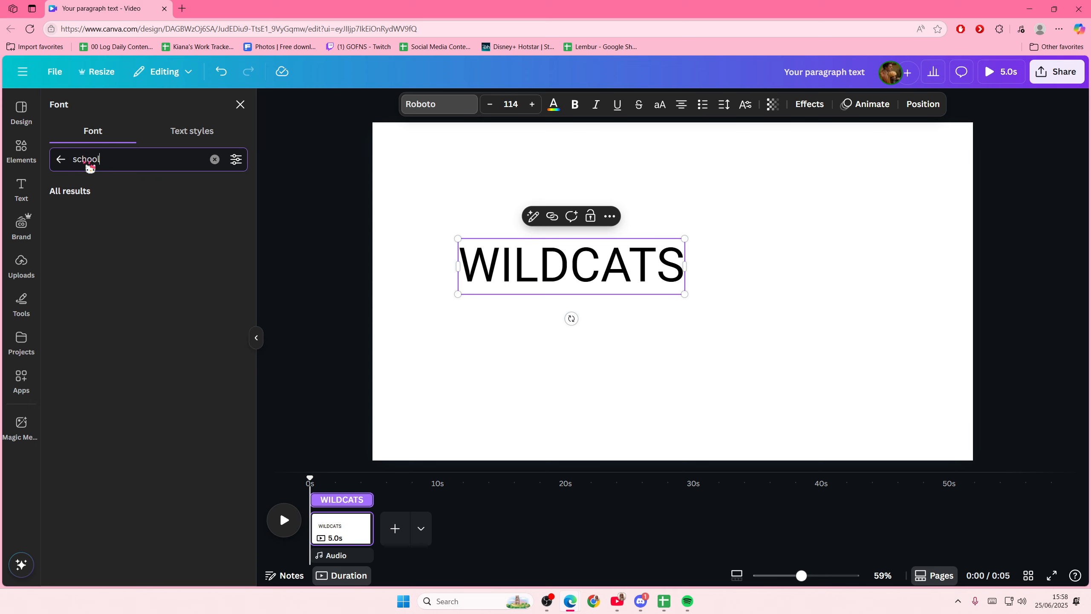
{"action": "scroll", "coordinate": [137, 307], "scroll_direction": "down", "scroll_amount": 4}
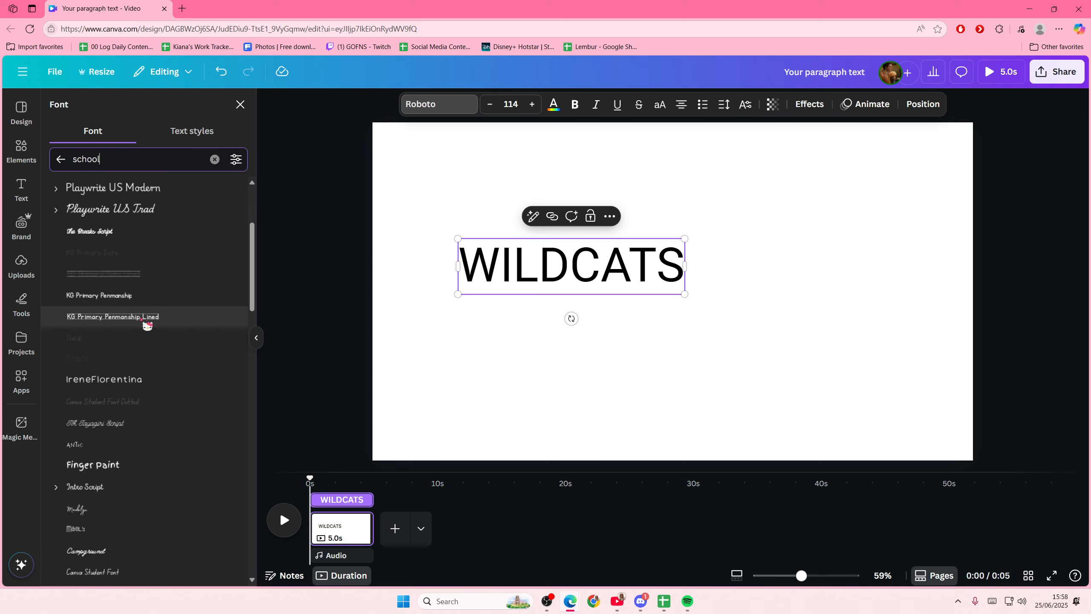
{"action": "scroll", "coordinate": [146, 378], "scroll_direction": "down", "scroll_amount": 5}
{"action": "scroll", "coordinate": [130, 462], "scroll_direction": "down", "scroll_amount": 5}
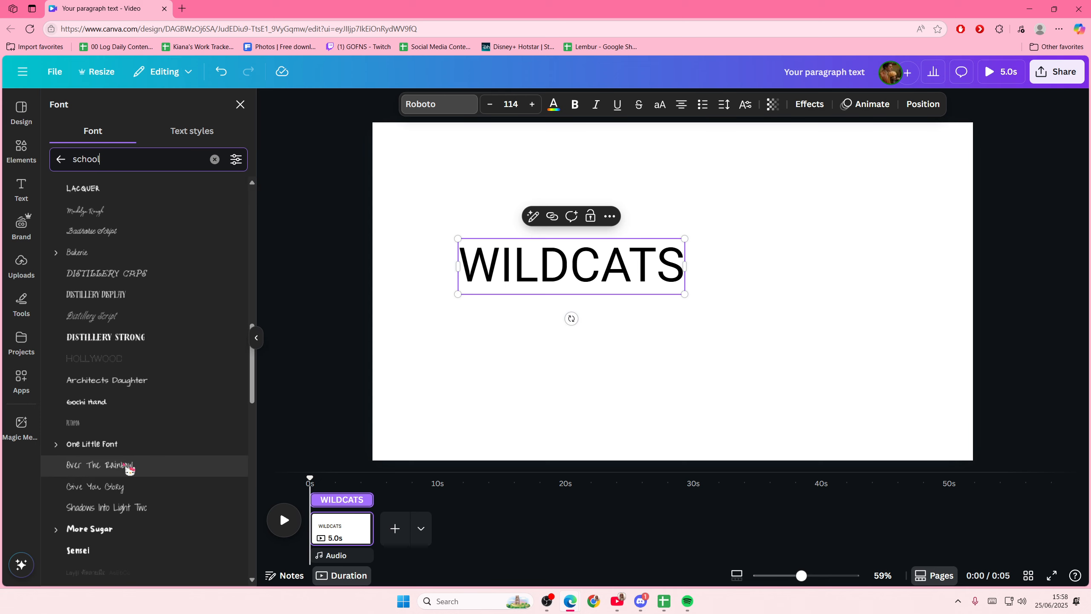
{"action": "scroll", "coordinate": [128, 468], "scroll_direction": "down", "scroll_amount": 10}
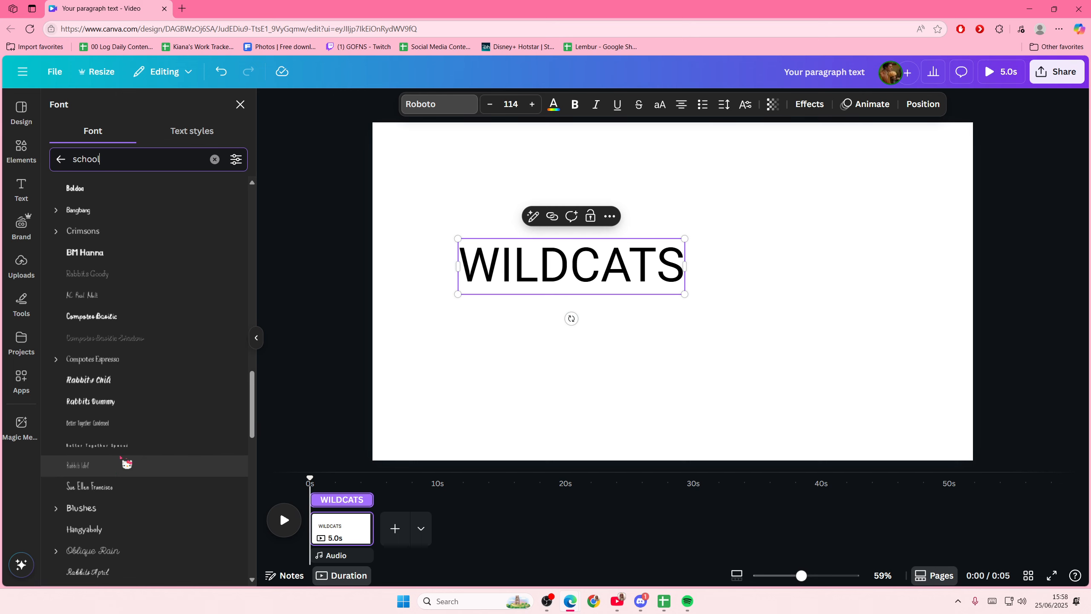
{"action": "scroll", "coordinate": [127, 462], "scroll_direction": "down", "scroll_amount": 4}
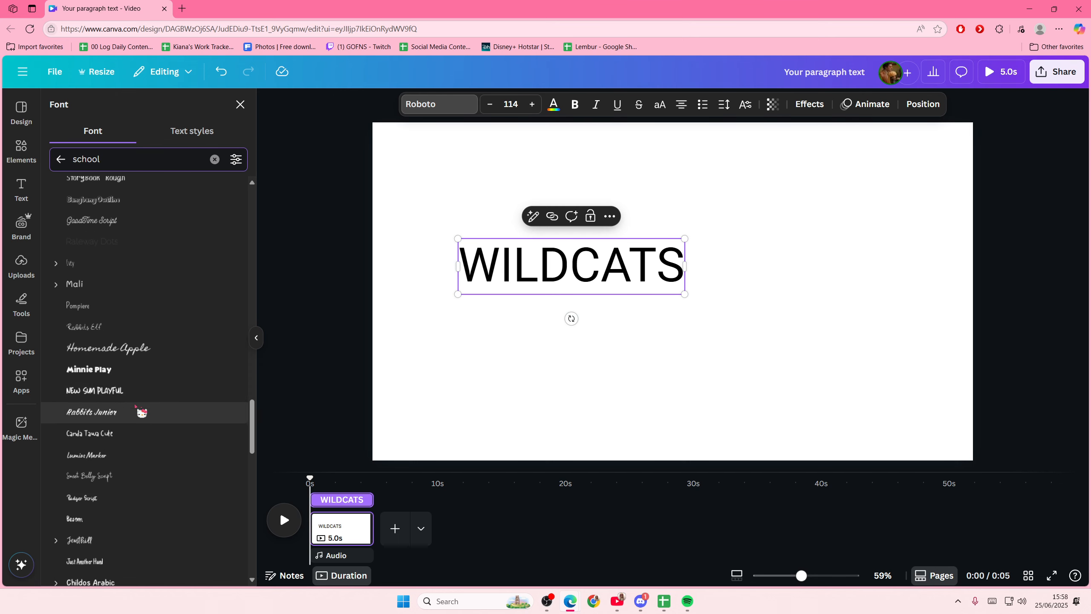
{"action": "scroll", "coordinate": [158, 456], "scroll_direction": "down", "scroll_amount": 10}
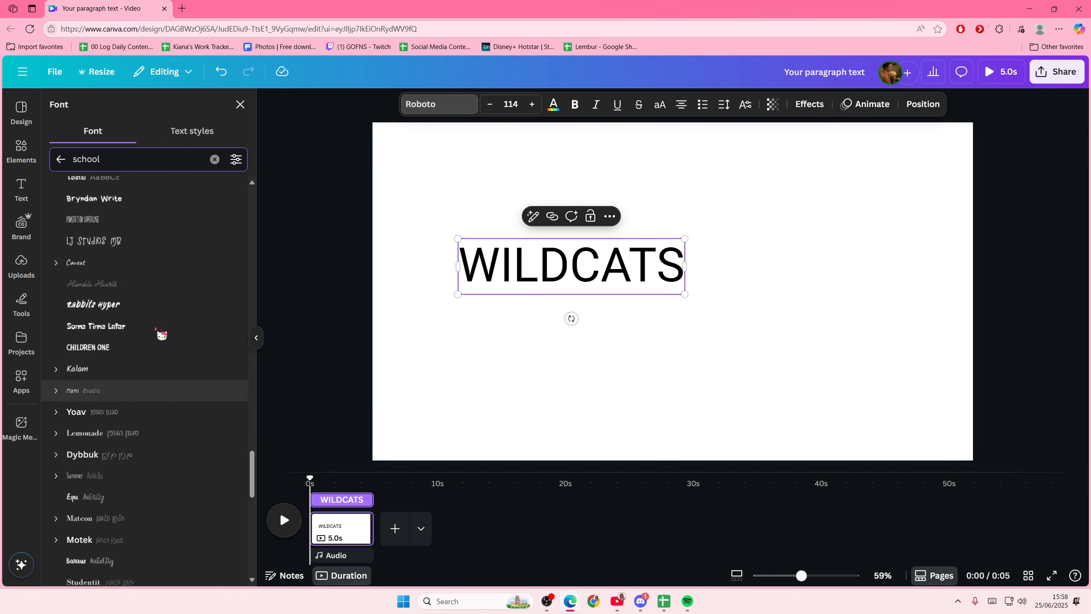
Search the fonts for "sporty".
{"action": "double_click", "coordinate": [150, 158]}
{"action": "type", "text": "spoorty"}
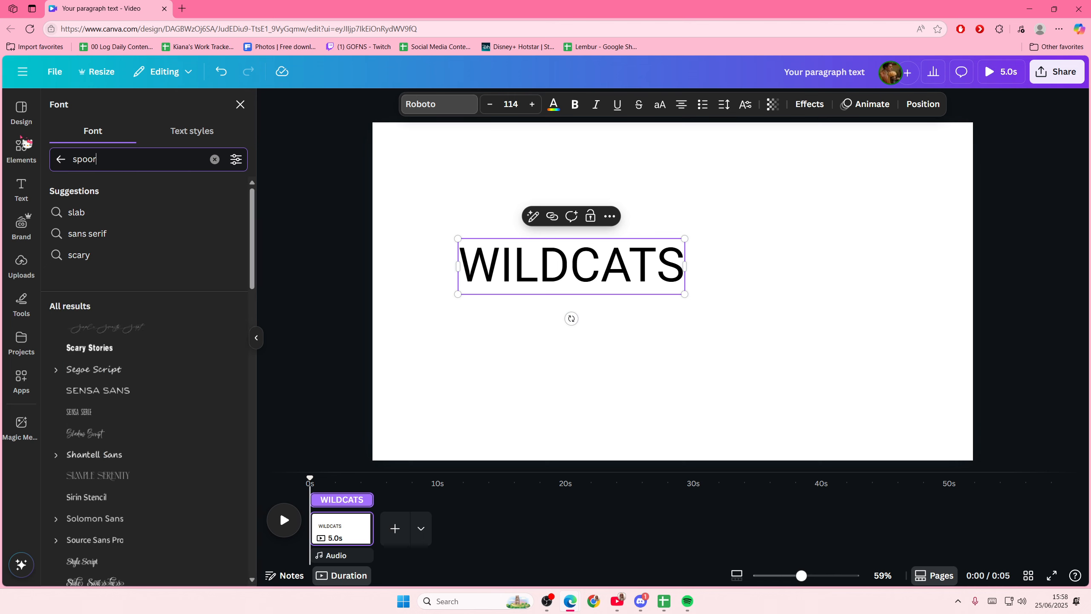
{"action": "left_click", "coordinate": [95, 165]}
{"action": "left_click", "coordinate": [99, 174]}
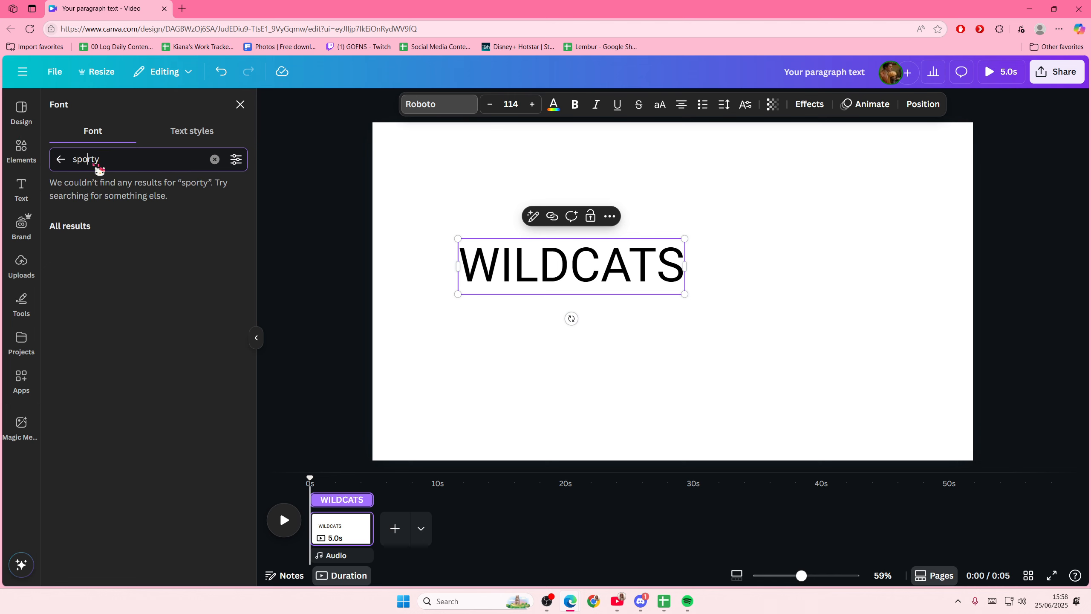
Apply the Lilita One font to the WILDCATS text and enlarge it to size 233 in the middle of the page.
{"action": "left_click", "coordinate": [60, 159]}
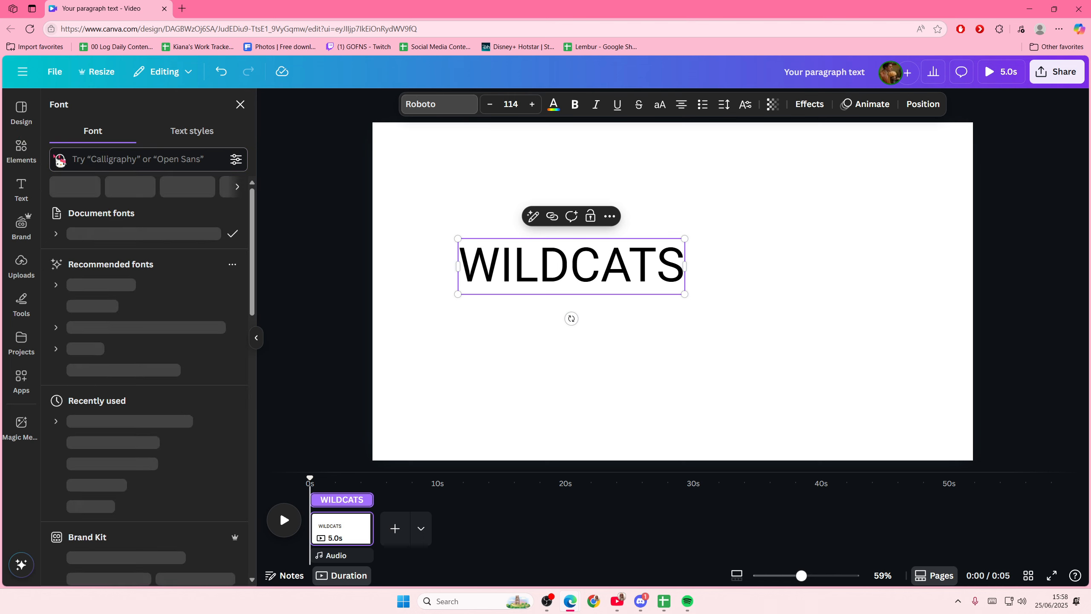
{"action": "scroll", "coordinate": [210, 356], "scroll_direction": "down", "scroll_amount": 6}
{"action": "scroll", "coordinate": [209, 355], "scroll_direction": "down", "scroll_amount": 15}
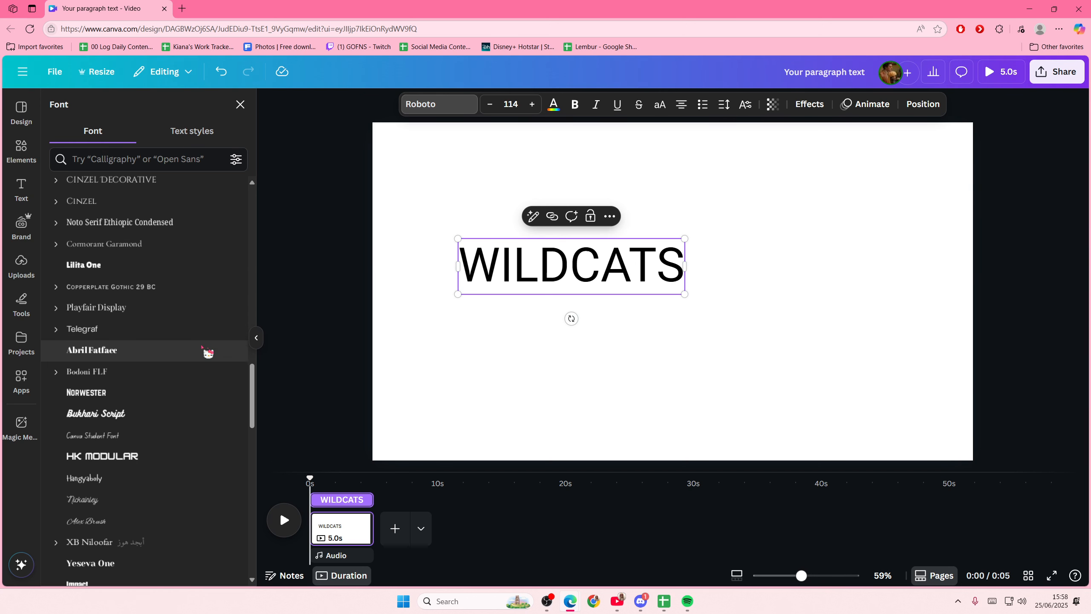
{"action": "left_click", "coordinate": [153, 263]}
{"action": "scroll", "coordinate": [154, 363], "scroll_direction": "down", "scroll_amount": 5}
{"action": "scroll", "coordinate": [152, 369], "scroll_direction": "down", "scroll_amount": 5}
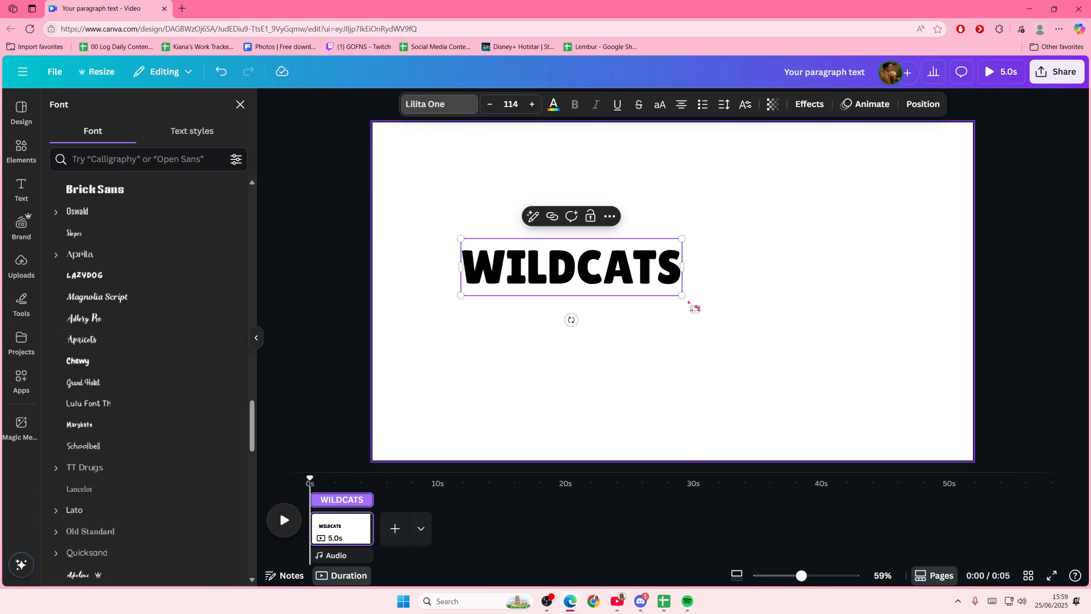
{"action": "left_click_drag", "start_coordinate": [681, 296], "coordinate": [913, 354]}
{"action": "left_click_drag", "start_coordinate": [830, 327], "coordinate": [805, 322]}
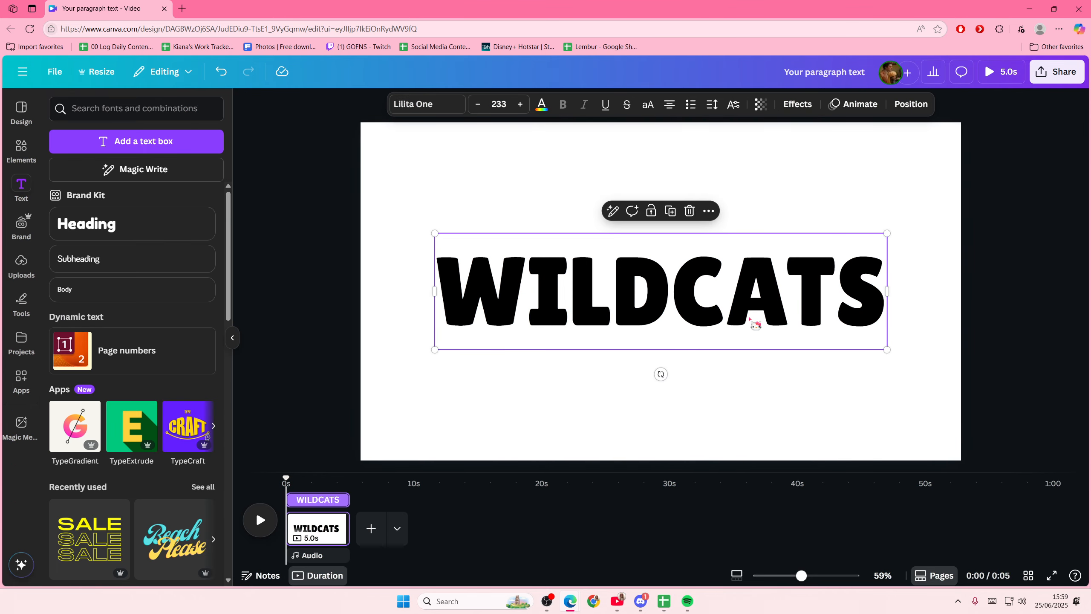
Add a separate text element reading "W" in the Lilita One font.
{"action": "left_click", "coordinate": [753, 338]}
{"action": "key", "text": "ctrl+a"}
{"action": "type", "text": "W"}
{"action": "left_click", "coordinate": [740, 375]}
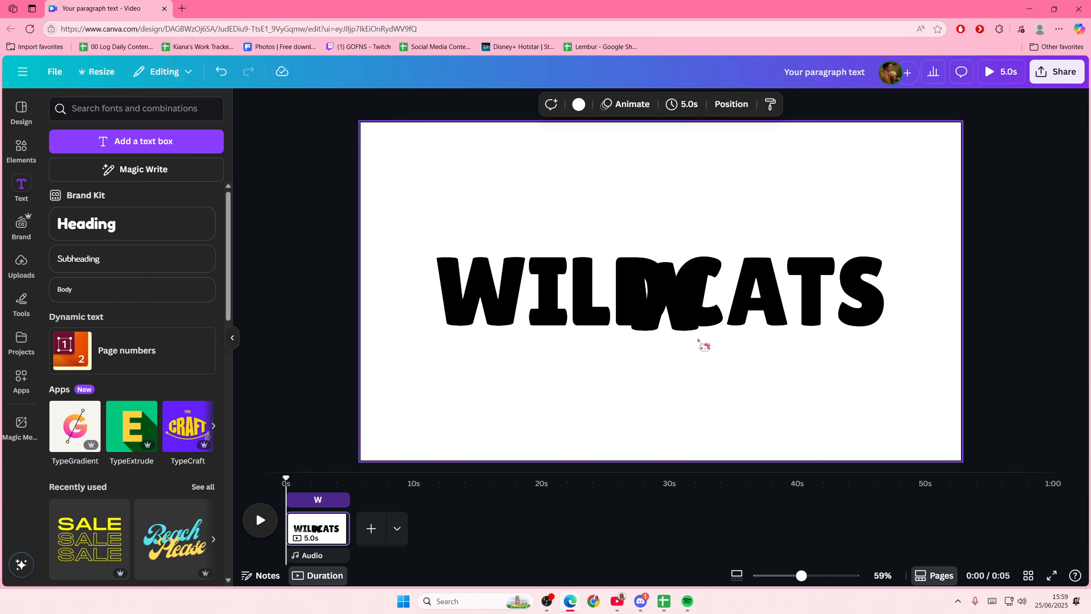
Enlarge the W to font size 872 and centre it on the page.
{"action": "left_click", "coordinate": [698, 339]}
{"action": "left_click_drag", "start_coordinate": [713, 356], "coordinate": [861, 461]}
{"action": "left_click_drag", "start_coordinate": [748, 375], "coordinate": [686, 292]}
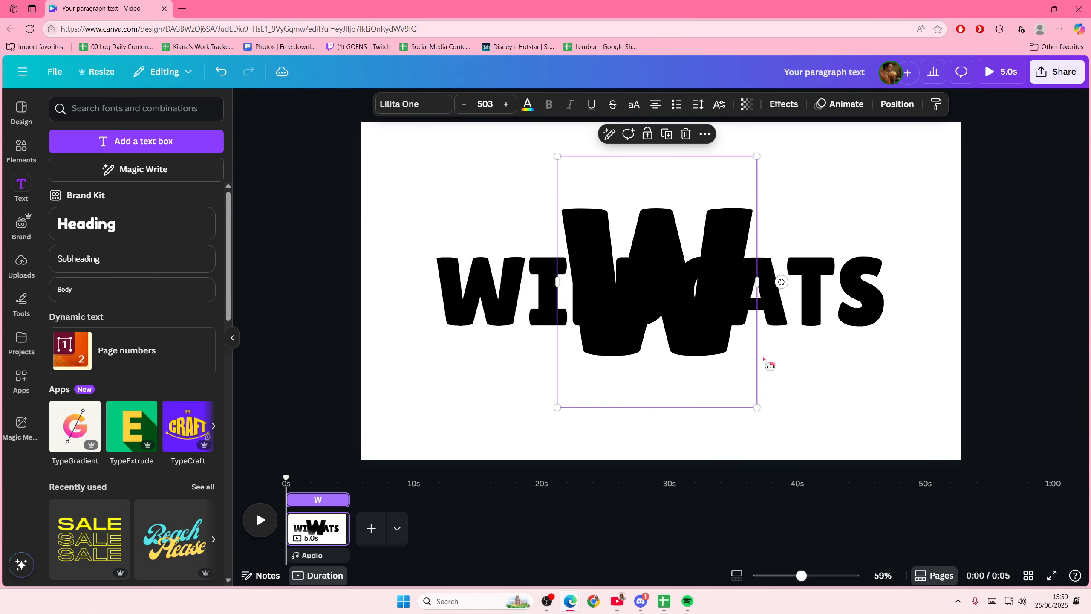
{"action": "left_click_drag", "start_coordinate": [758, 416], "coordinate": [855, 473]}
{"action": "left_click_drag", "start_coordinate": [738, 372], "coordinate": [697, 355]}
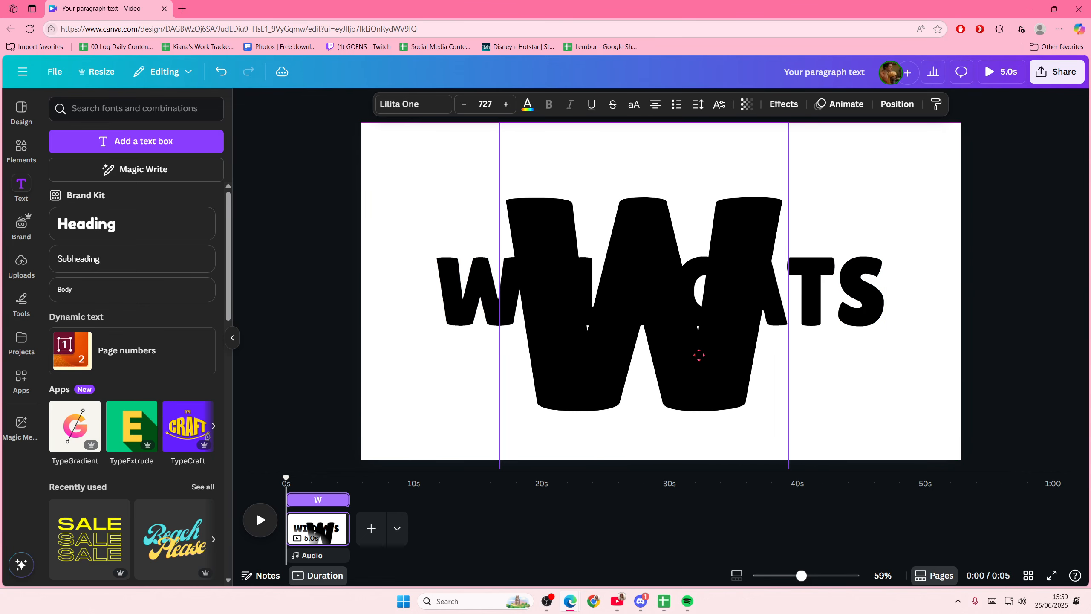
{"action": "left_click", "coordinate": [788, 576]}
{"action": "left_click_drag", "start_coordinate": [734, 405], "coordinate": [770, 448]}
{"action": "left_click_drag", "start_coordinate": [692, 363], "coordinate": [685, 335]}
Reduce the WILDCATS text to size 221, centre it over the large W and colour it white.
{"action": "left_click", "coordinate": [785, 323]}
{"action": "left_click_drag", "start_coordinate": [792, 326], "coordinate": [775, 302]}
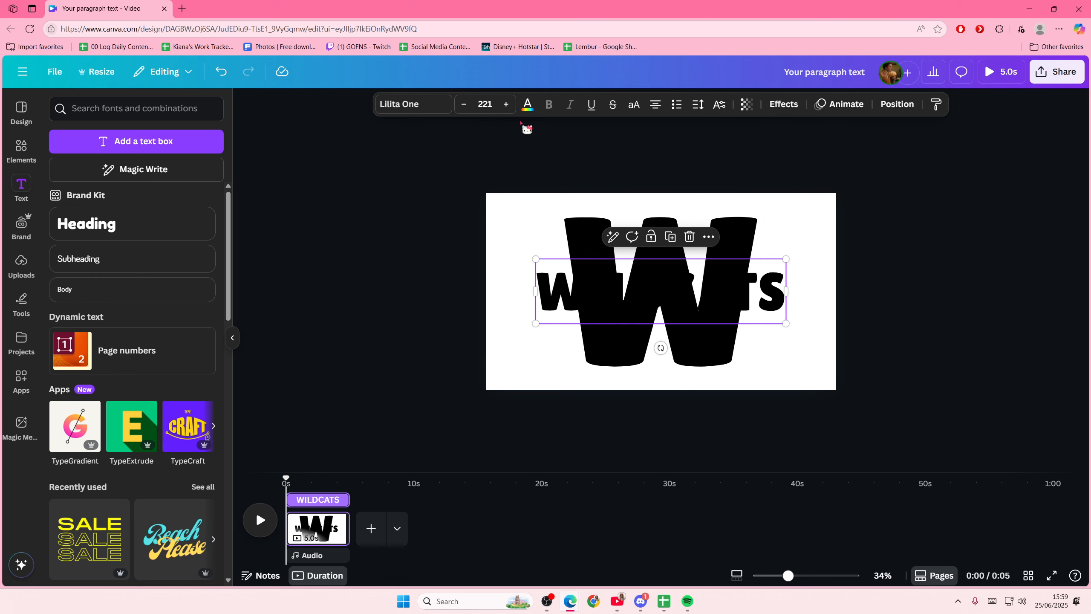
{"action": "left_click", "coordinate": [527, 104]}
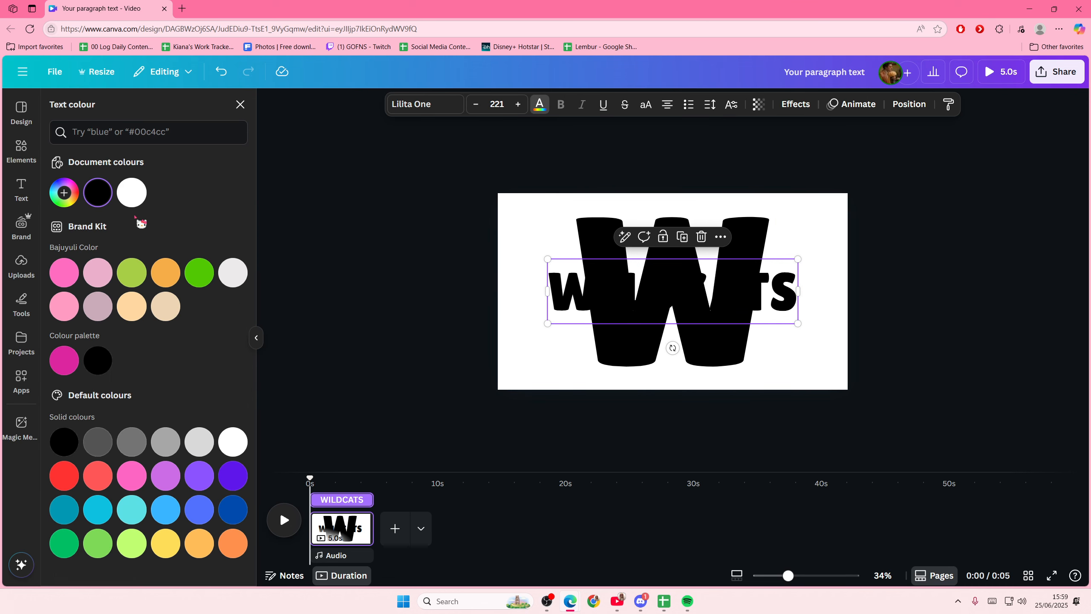
{"action": "left_click", "coordinate": [131, 191]}
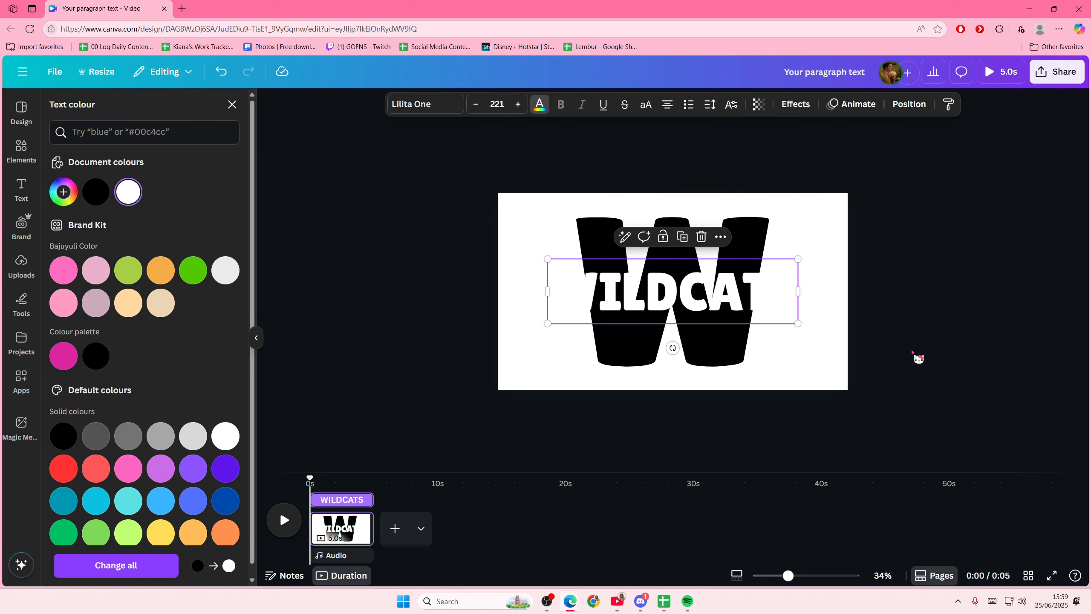
{"action": "left_click", "coordinate": [828, 303]}
{"action": "left_click", "coordinate": [828, 277]}
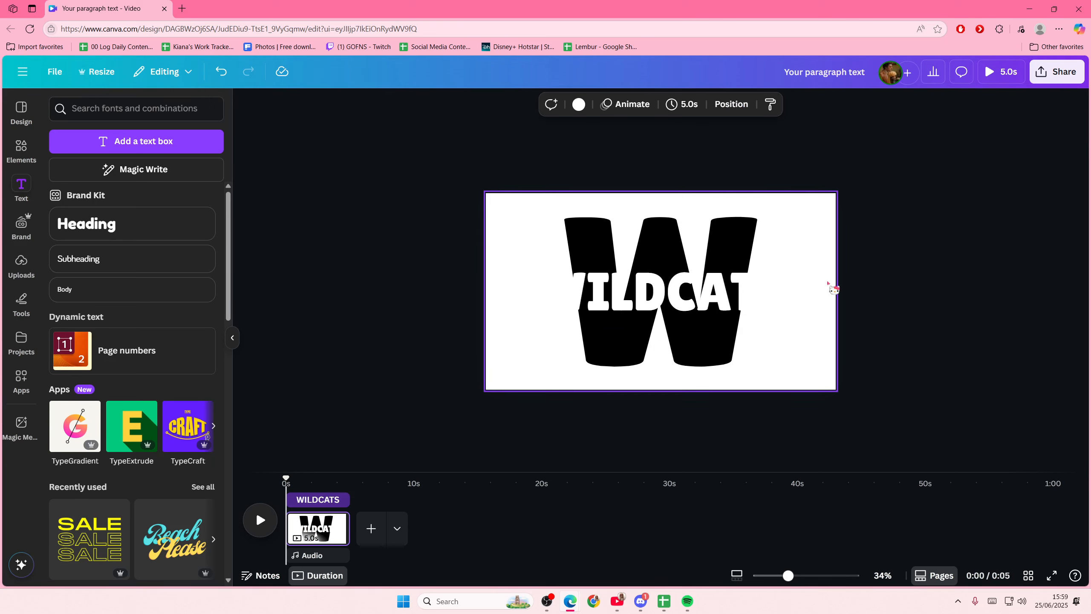
Move the white WILDCATS text slightly down over the lower half of the W, keeping it horizontally centred.
{"action": "left_click", "coordinate": [769, 293]}
{"action": "left_click_drag", "start_coordinate": [770, 292], "coordinate": [767, 308]}
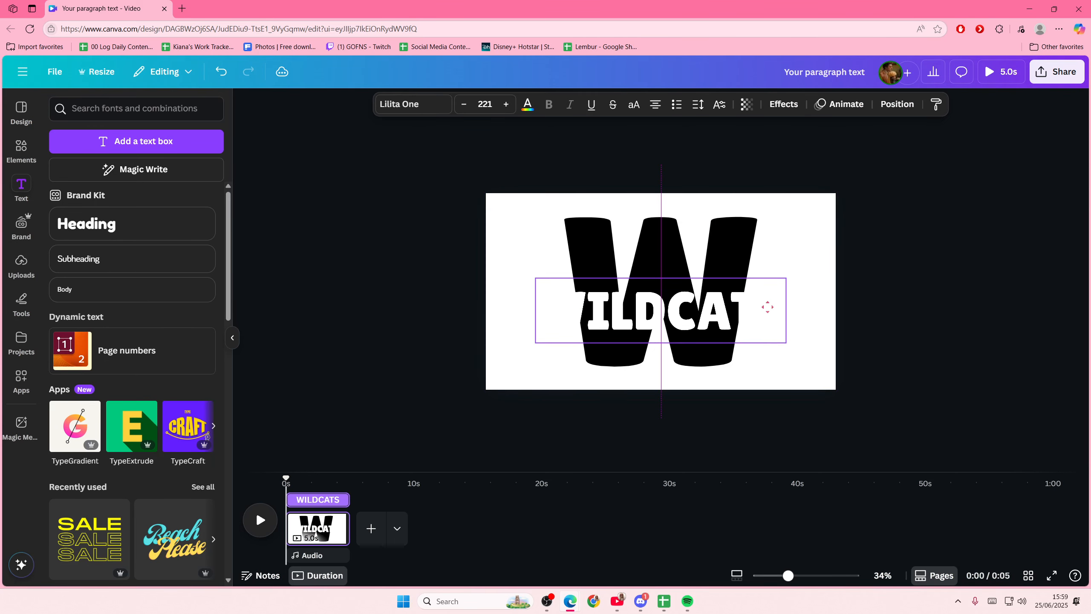
{"action": "left_click", "coordinate": [865, 323]}
Colour the large W with the custom red #E30202.
{"action": "left_click", "coordinate": [751, 240]}
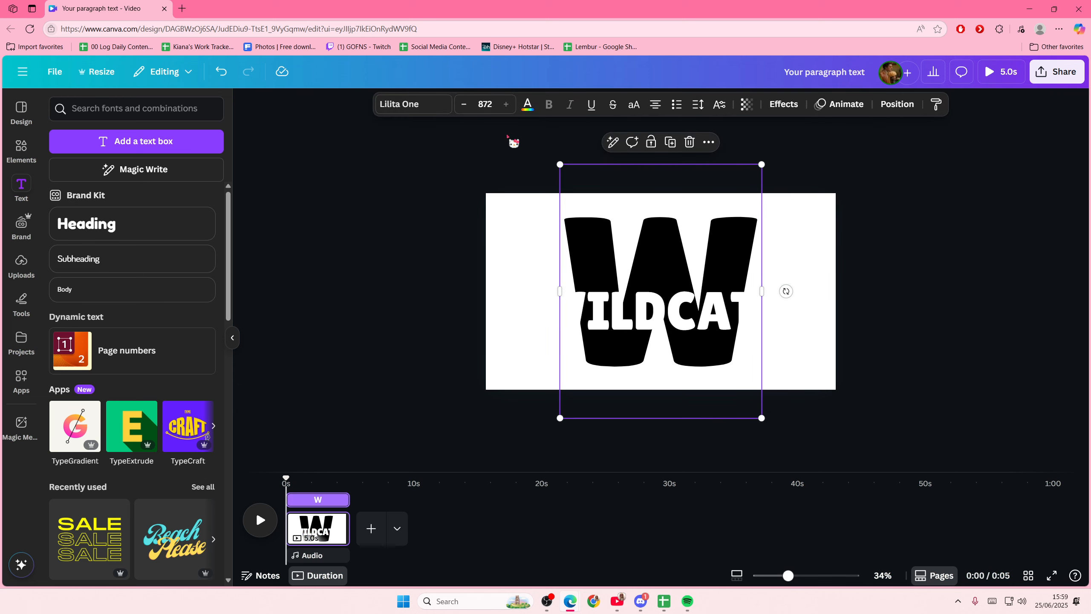
{"action": "left_click", "coordinate": [540, 104]}
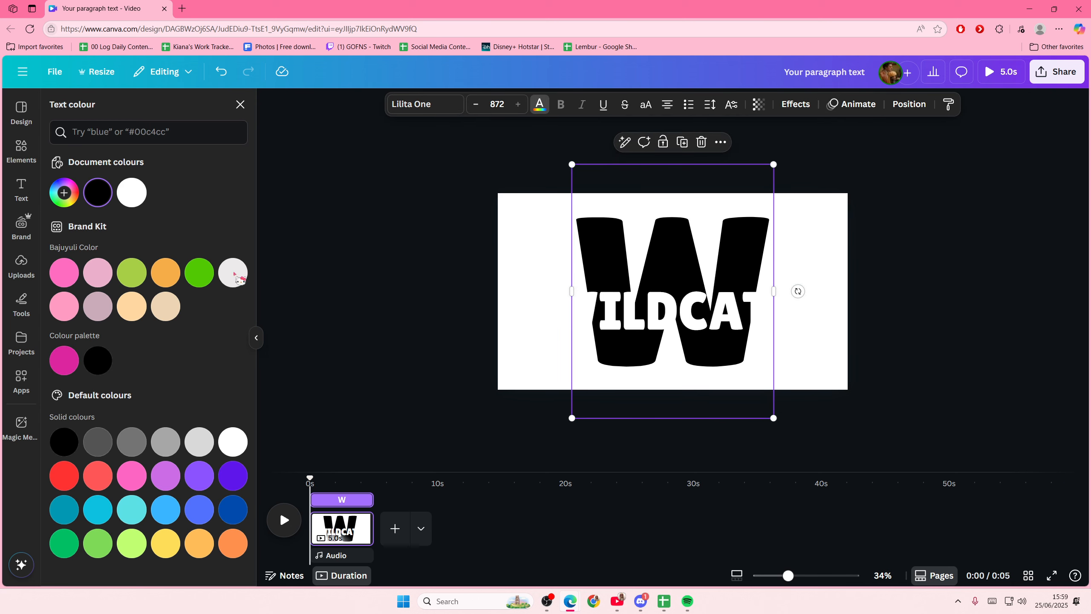
{"action": "left_click", "coordinate": [76, 479]}
{"action": "left_click", "coordinate": [64, 193]}
{"action": "left_click", "coordinate": [203, 226]}
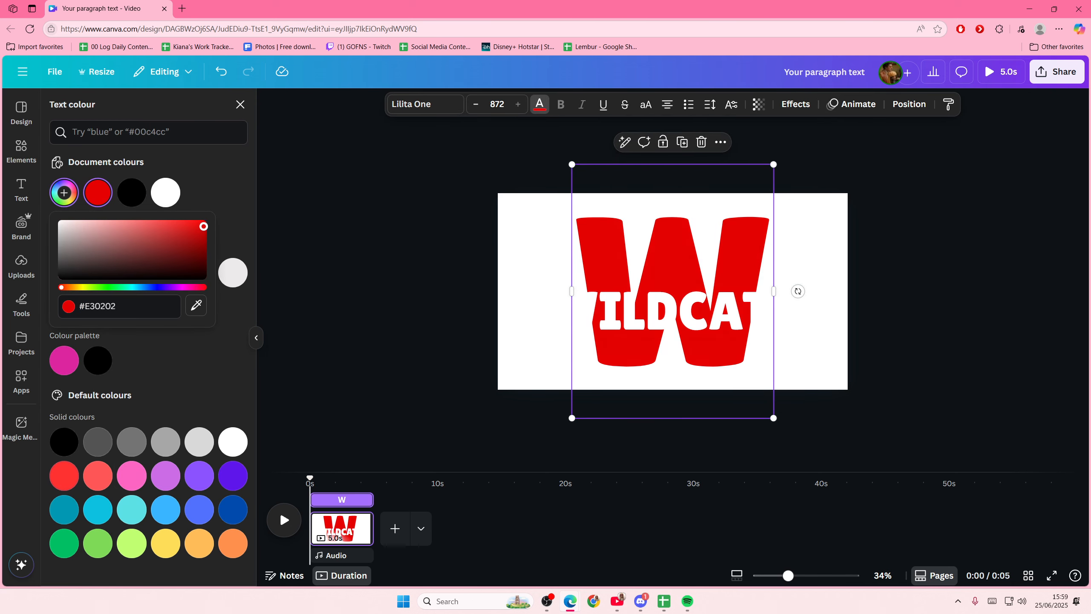
{"action": "left_click", "coordinate": [344, 241]}
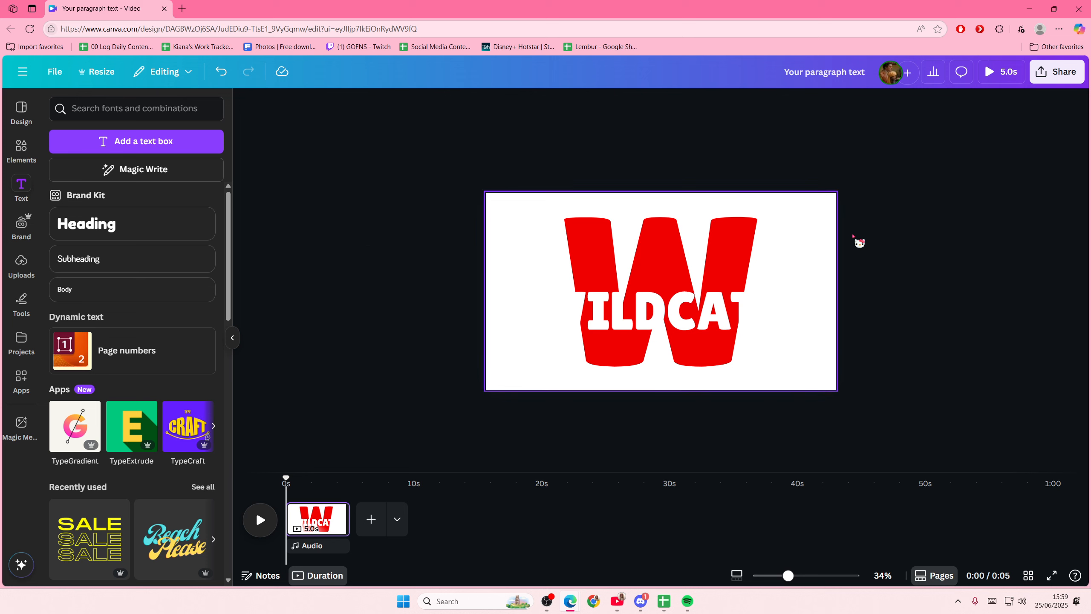
Download the design as a JPG.
{"action": "left_click", "coordinate": [1056, 71]}
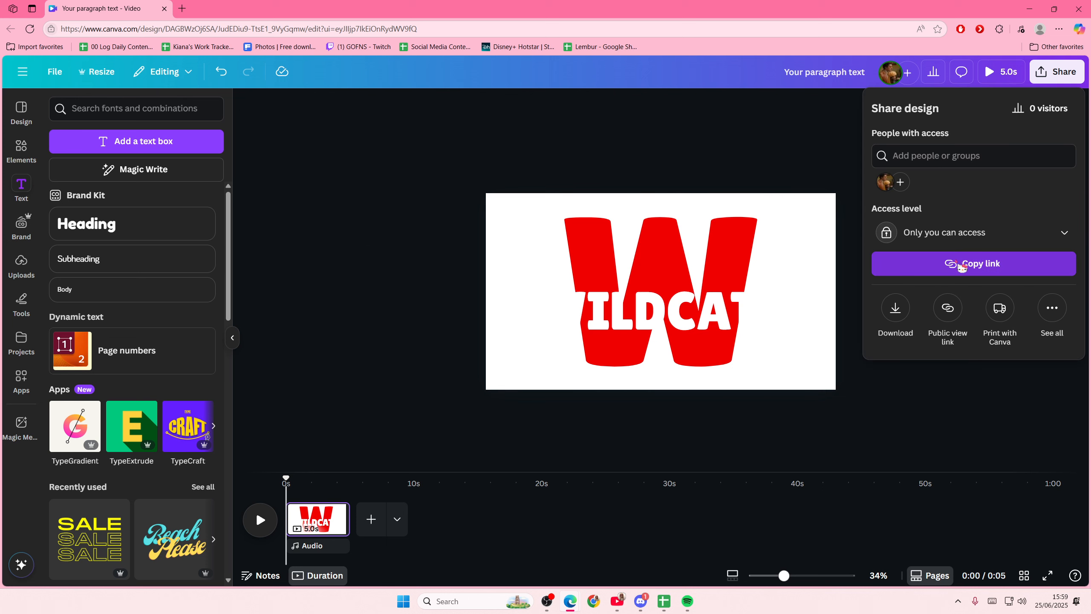
{"action": "left_click", "coordinate": [894, 308]}
{"action": "left_click", "coordinate": [936, 146]}
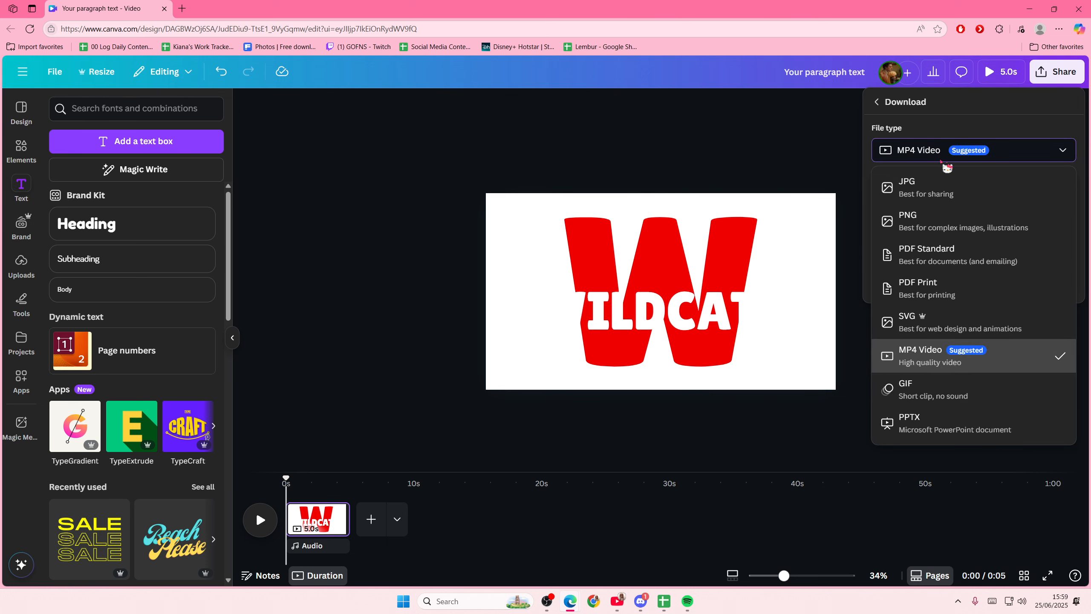
{"action": "left_click", "coordinate": [937, 205]}
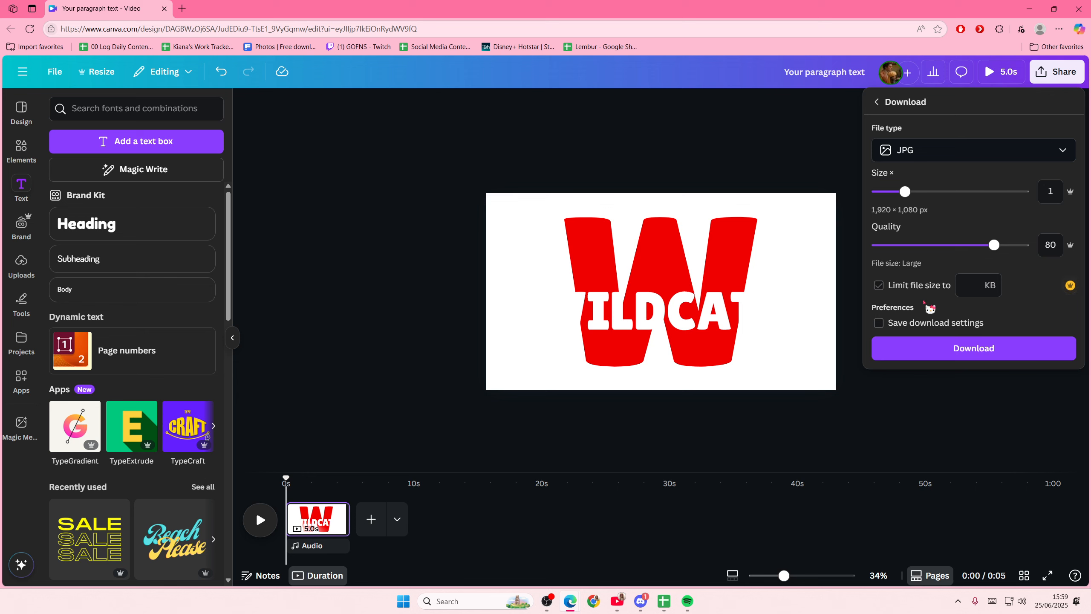
{"action": "left_click", "coordinate": [954, 349]}
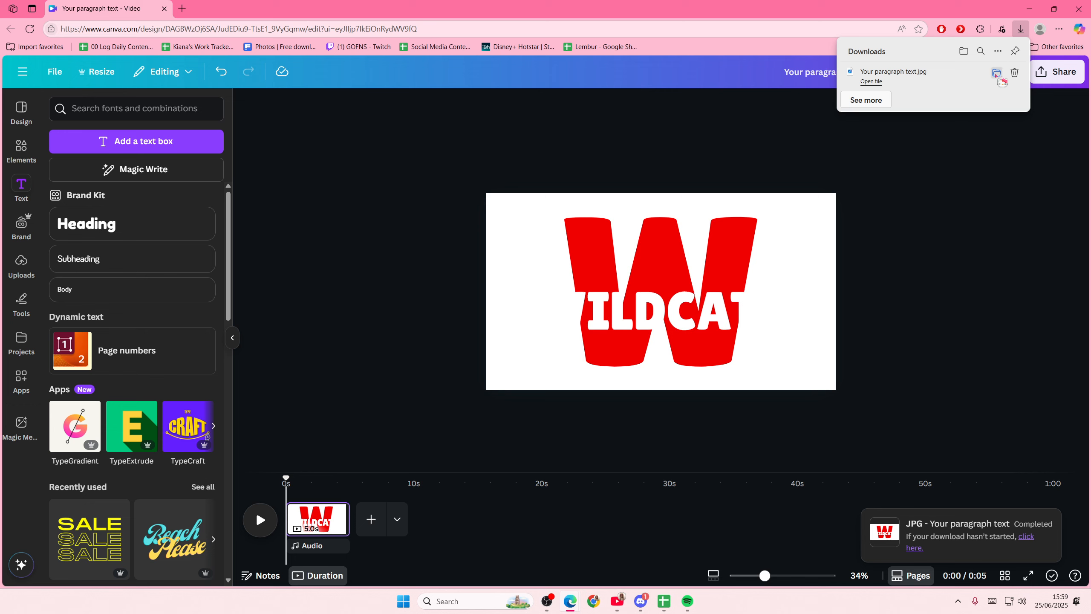
Copy the downloaded "Your paragraph text.jpg" from its folder, paste it onto the page and move it to the upper-left corner.
{"action": "left_click", "coordinate": [996, 73]}
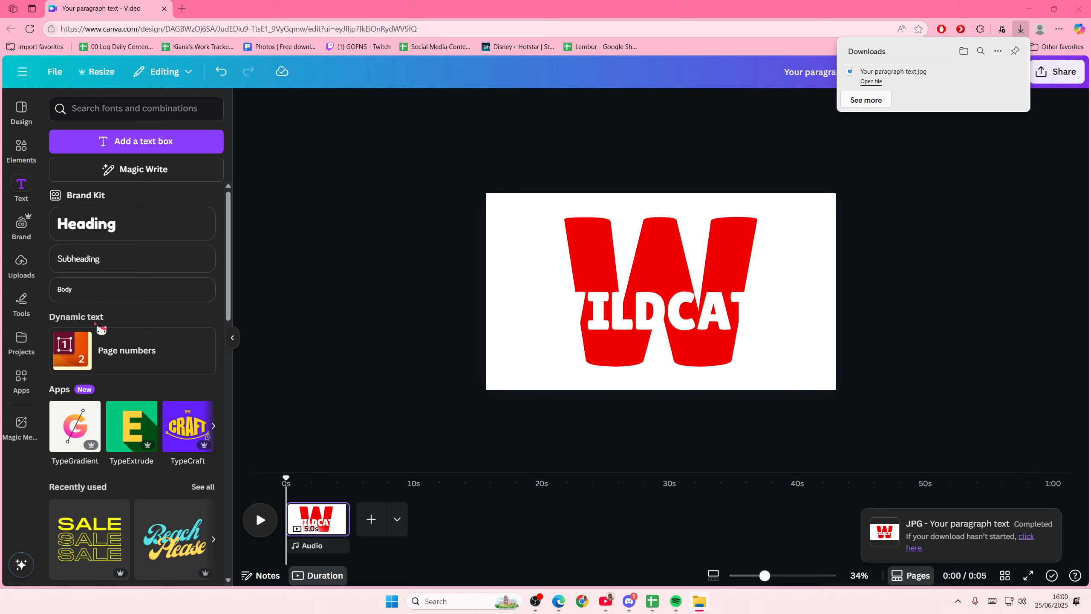
{"action": "left_click", "coordinate": [506, 360]}
{"action": "key", "text": "ctrl+v"}
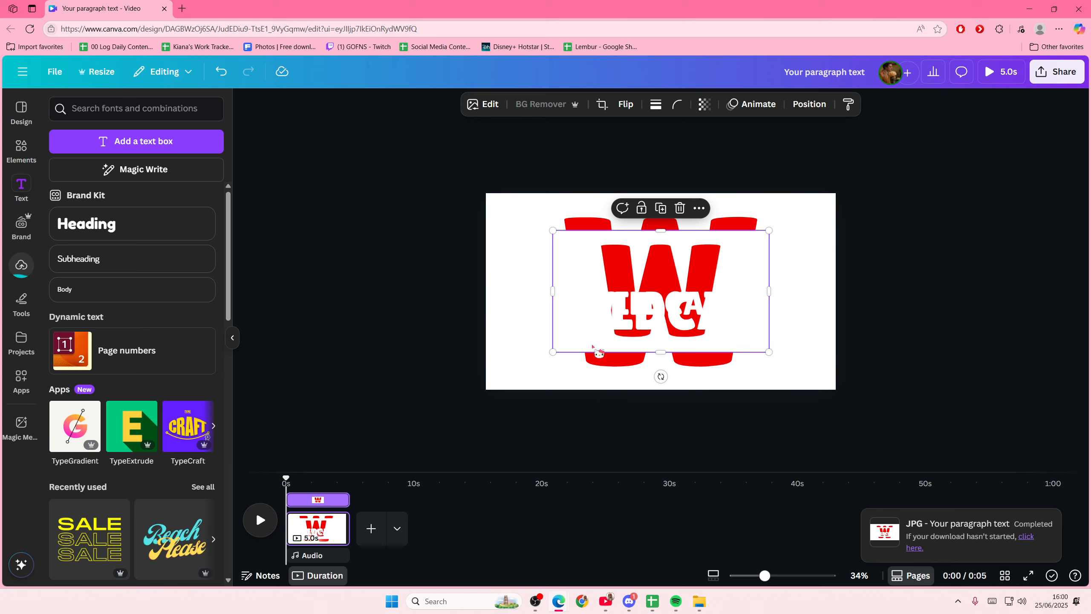
{"action": "left_click_drag", "start_coordinate": [598, 353], "coordinate": [531, 352]}
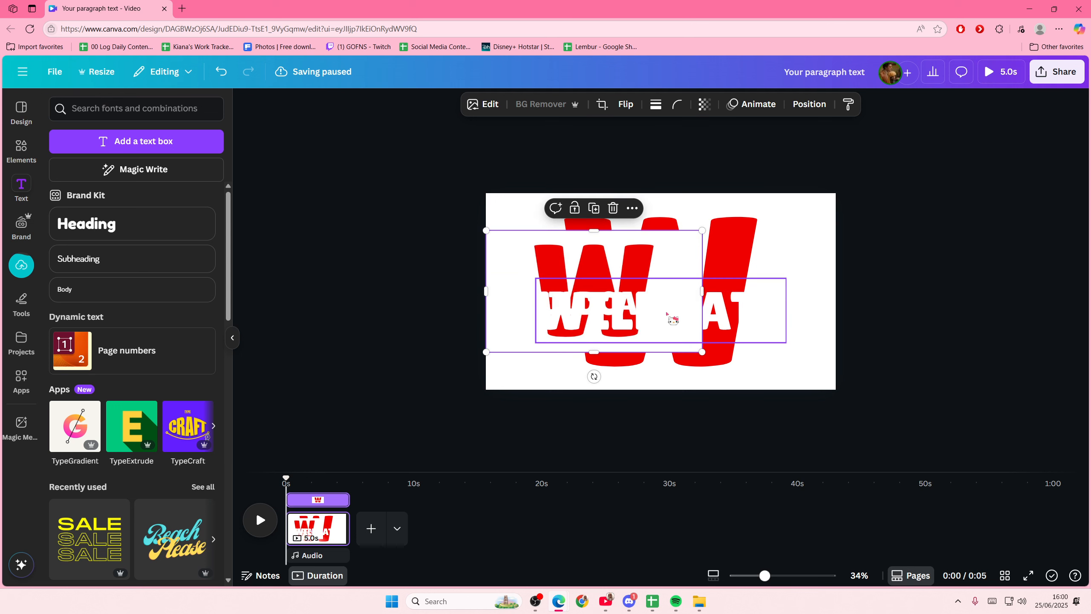
{"action": "left_click_drag", "start_coordinate": [667, 314], "coordinate": [599, 259]}
Move the pasted image back near the page centre and delete the original large red W text.
{"action": "left_click", "coordinate": [726, 307]}
{"action": "left_click", "coordinate": [739, 273]}
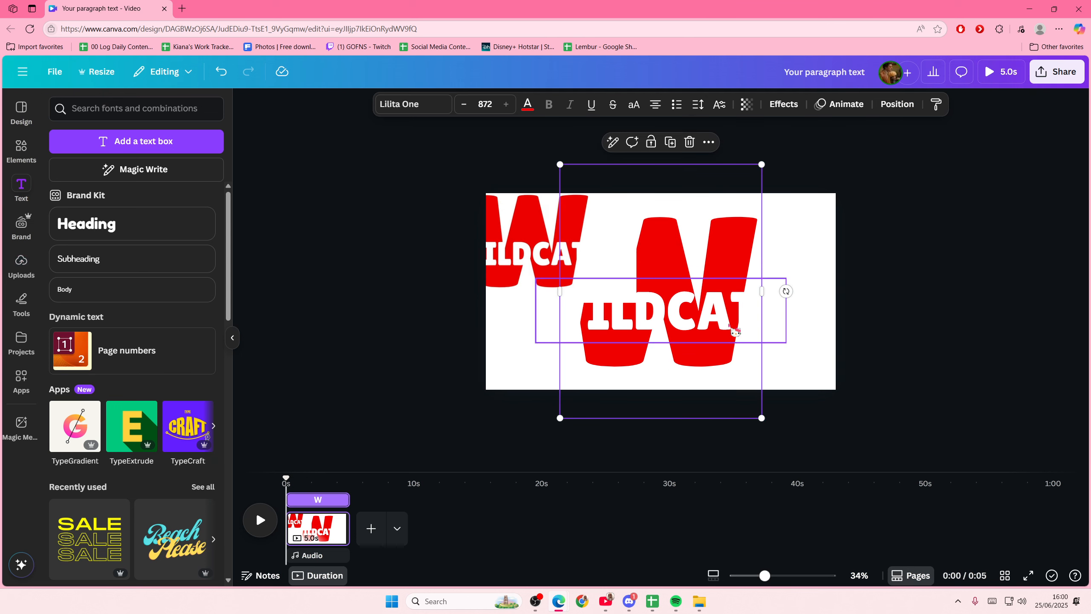
{"action": "left_click", "coordinate": [724, 310]}
{"action": "left_click_drag", "start_coordinate": [559, 257], "coordinate": [686, 287]}
{"action": "left_click", "coordinate": [747, 243]}
{"action": "key", "text": "Delete"}
Change the colour of the WILDCATS text to black.
{"action": "left_click", "coordinate": [693, 303]}
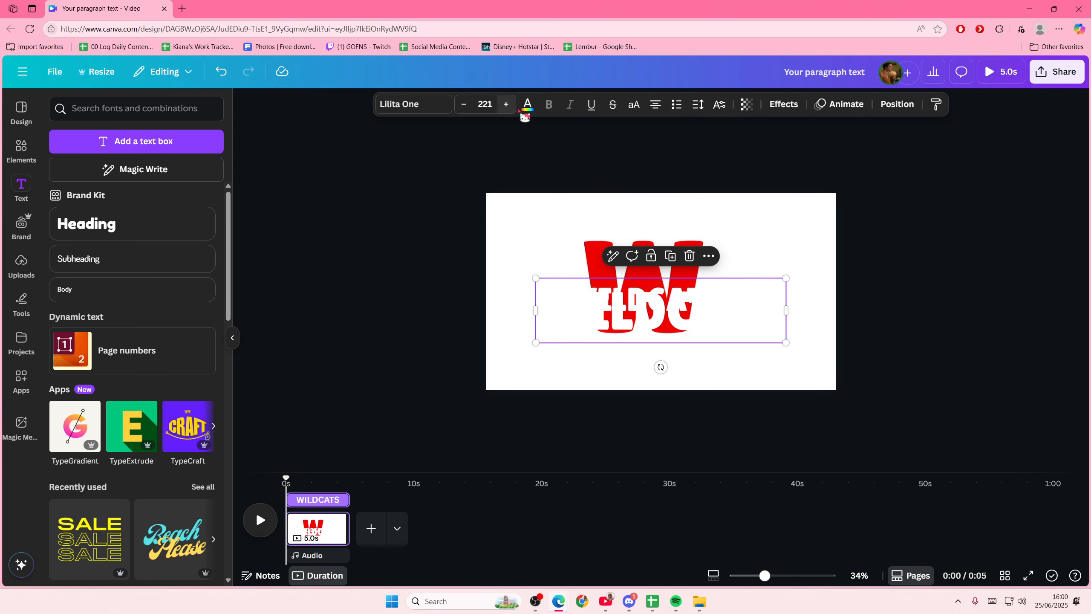
{"action": "left_click", "coordinate": [524, 105]}
{"action": "scroll", "coordinate": [128, 389], "scroll_direction": "down", "scroll_amount": 1}
{"action": "left_click", "coordinate": [132, 391]}
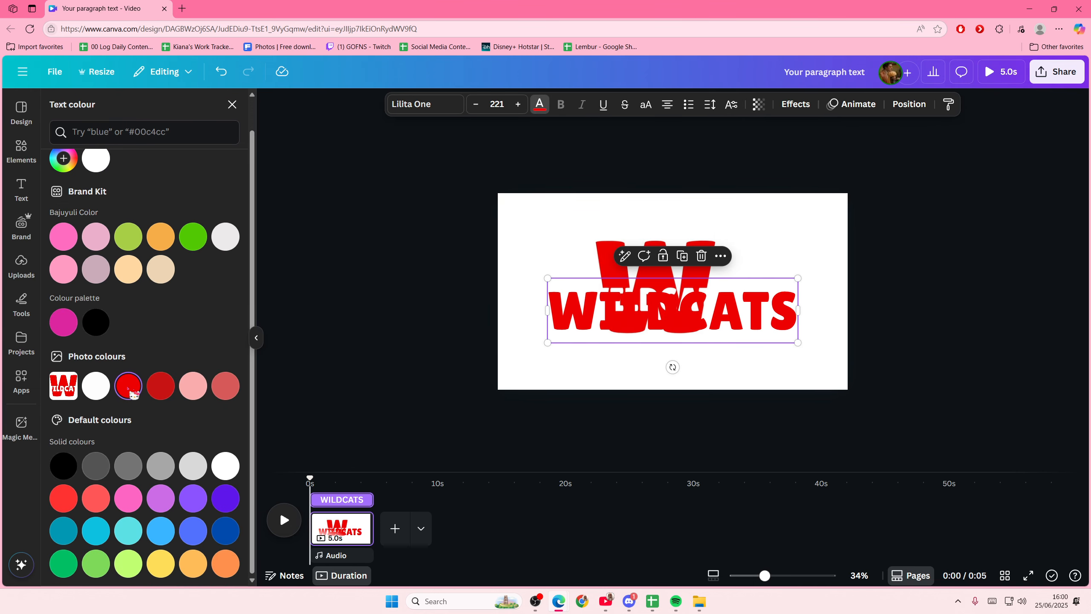
{"action": "left_click", "coordinate": [97, 322]}
{"action": "left_click", "coordinate": [430, 344]}
Enlarge the W image until it nearly fills the page and centre it around the WILDCATS text.
{"action": "left_click", "coordinate": [669, 283]}
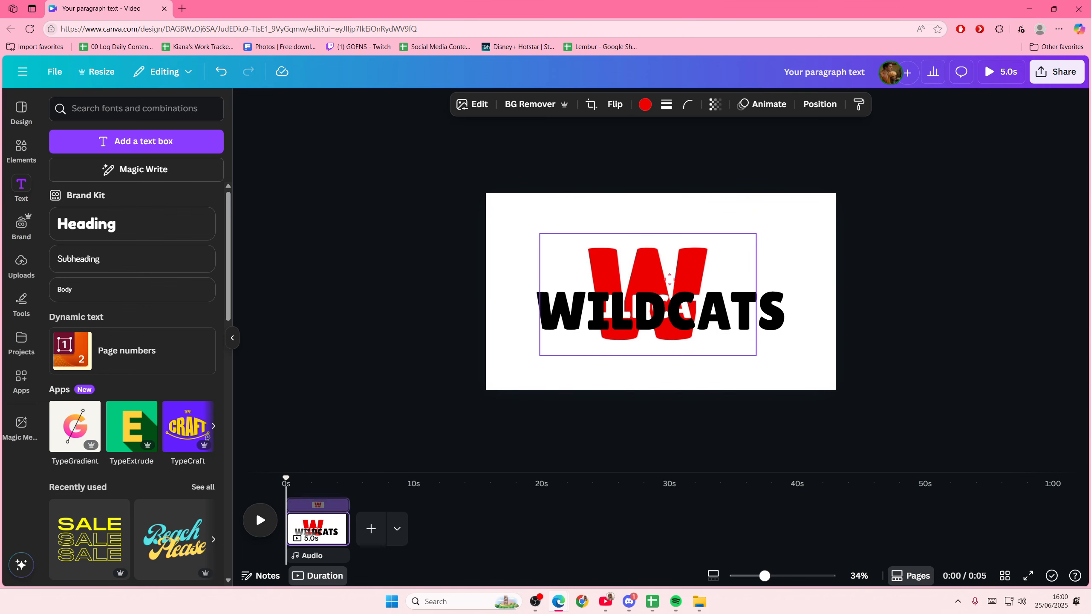
{"action": "left_click_drag", "start_coordinate": [762, 365], "coordinate": [852, 437]}
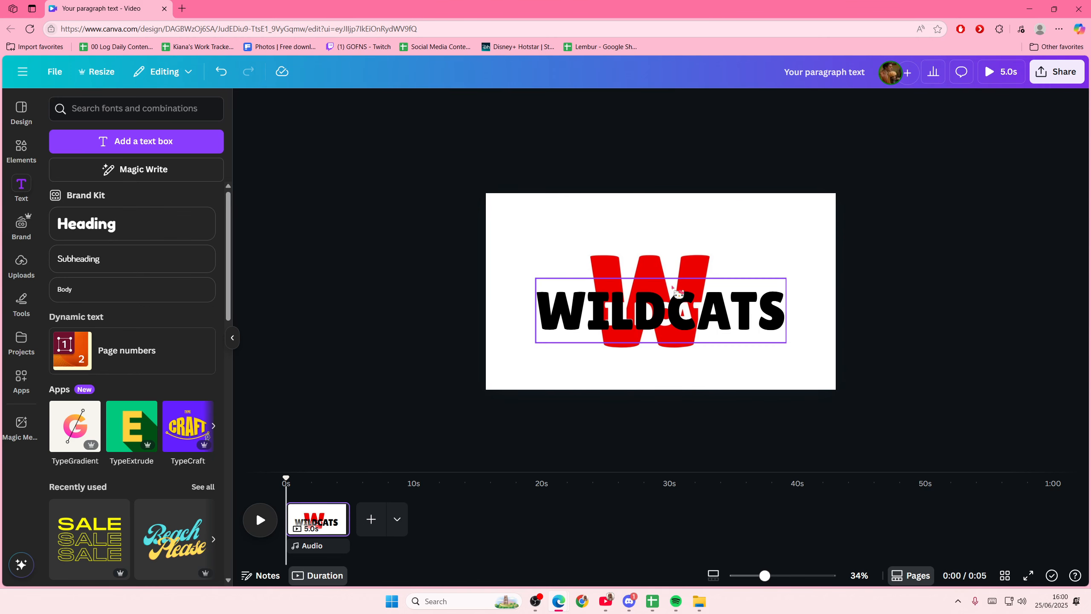
{"action": "left_click", "coordinate": [683, 304]}
{"action": "left_click", "coordinate": [709, 257]}
{"action": "left_click", "coordinate": [755, 361]}
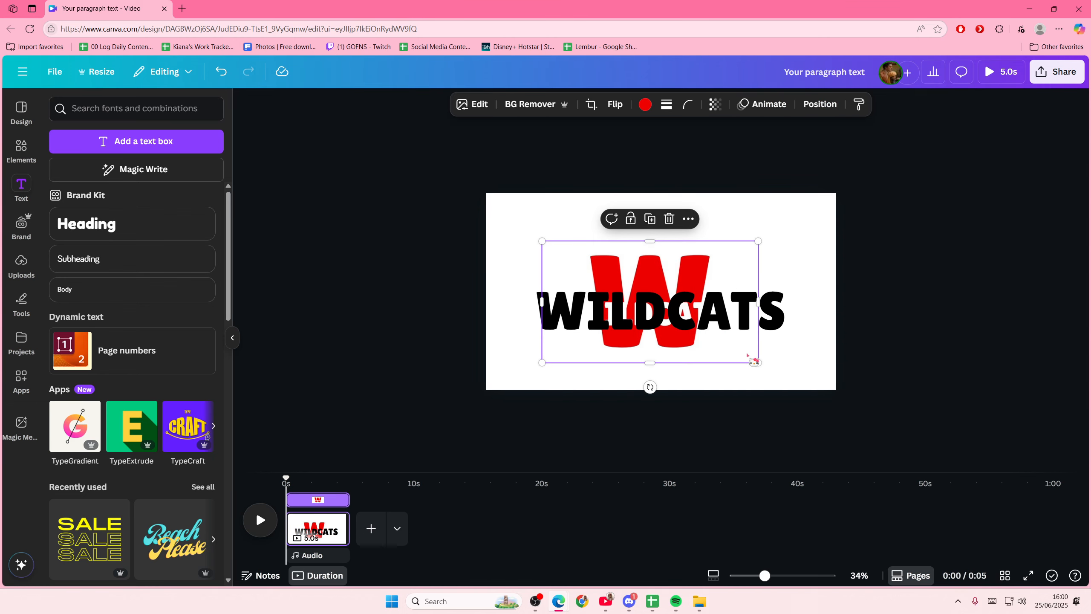
{"action": "left_click_drag", "start_coordinate": [757, 363], "coordinate": [868, 428]}
{"action": "left_click_drag", "start_coordinate": [773, 385], "coordinate": [728, 345]}
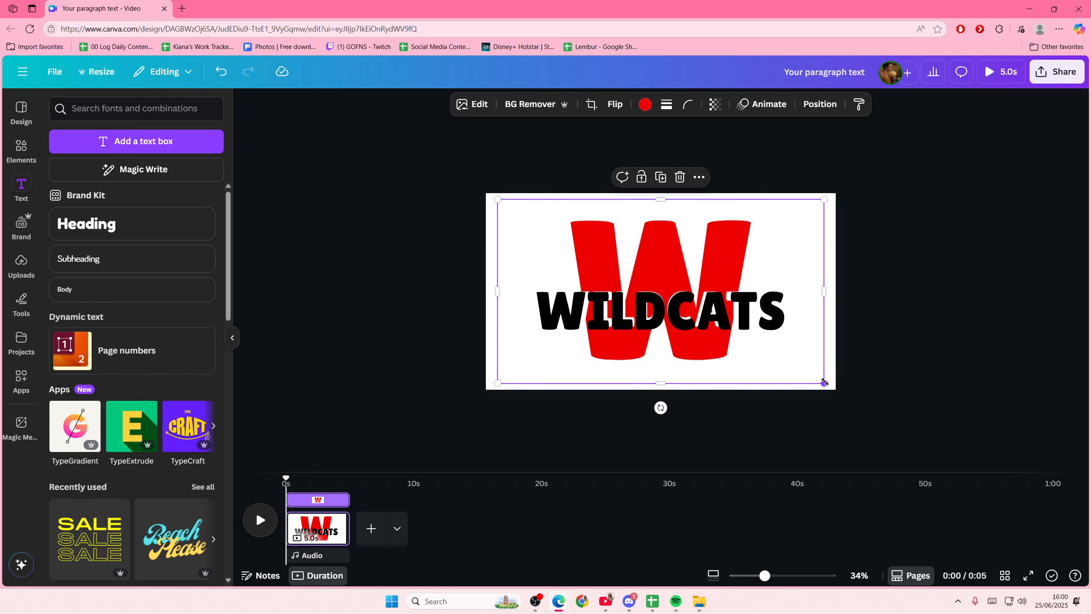
{"action": "left_click_drag", "start_coordinate": [823, 382], "coordinate": [828, 386]}
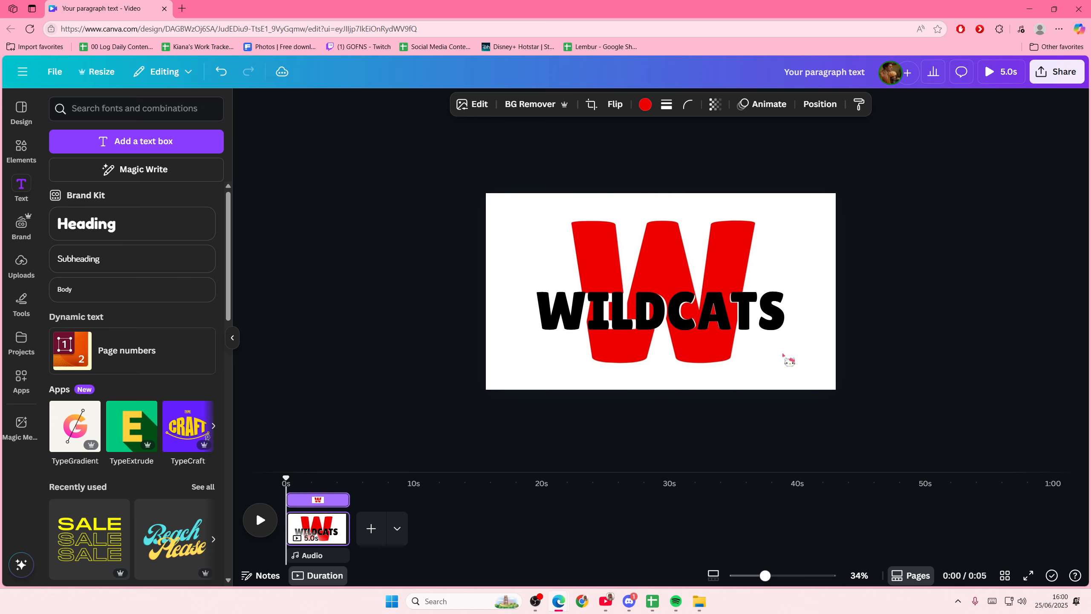
Extend the W image to the page edges and nudge it upward so its cut-out letters line up with the WILDCATS text.
{"action": "left_click", "coordinate": [707, 356]}
{"action": "left_click", "coordinate": [610, 367]}
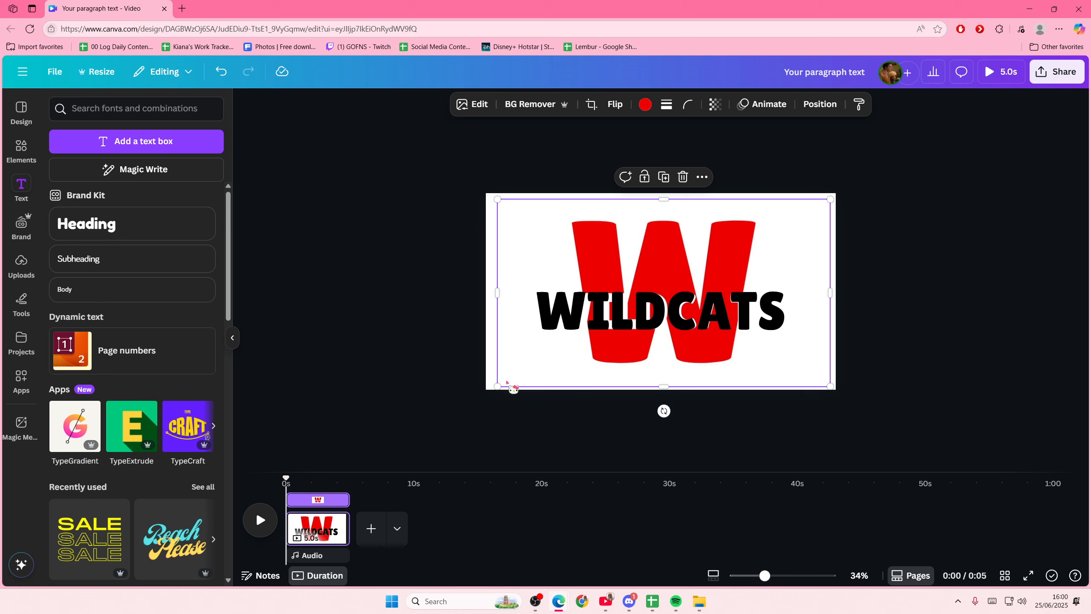
{"action": "left_click_drag", "start_coordinate": [497, 387], "coordinate": [492, 391]}
{"action": "left_click", "coordinate": [601, 345]}
{"action": "mouse_move", "coordinate": [614, 364]}
{"action": "left_mouse_down"}
{"action": "mouse_move", "coordinate": [610, 354]}
{"action": "mouse_move", "coordinate": [612, 366]}
{"action": "left_mouse_up"}
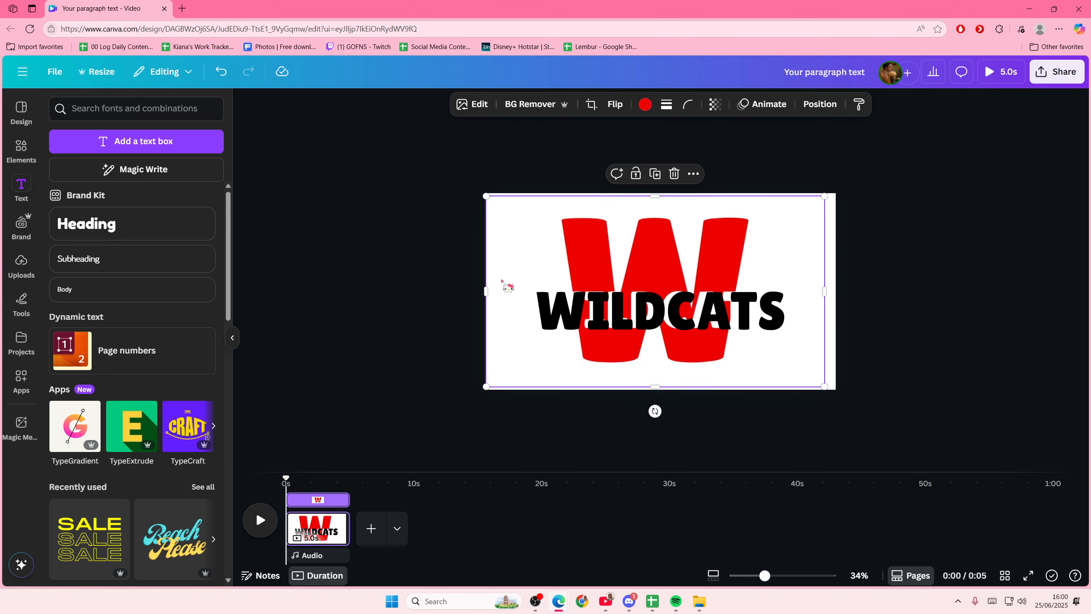
{"action": "left_click_drag", "start_coordinate": [823, 381], "coordinate": [835, 393]}
{"action": "key", "text": "Up"}
{"action": "key", "text": "Up"}
{"action": "key", "text": "Up"}
{"action": "key", "text": "Up"}
{"action": "key", "text": "Up"}
{"action": "key", "text": "Up"}
{"action": "key", "text": "Up"}
{"action": "key", "text": "Up"}
{"action": "key", "text": "Up"}
{"action": "key", "text": "Up"}
{"action": "key", "text": "Up"}
{"action": "key", "text": "Up"}
{"action": "key", "text": "Up"}
{"action": "key", "text": "Up"}
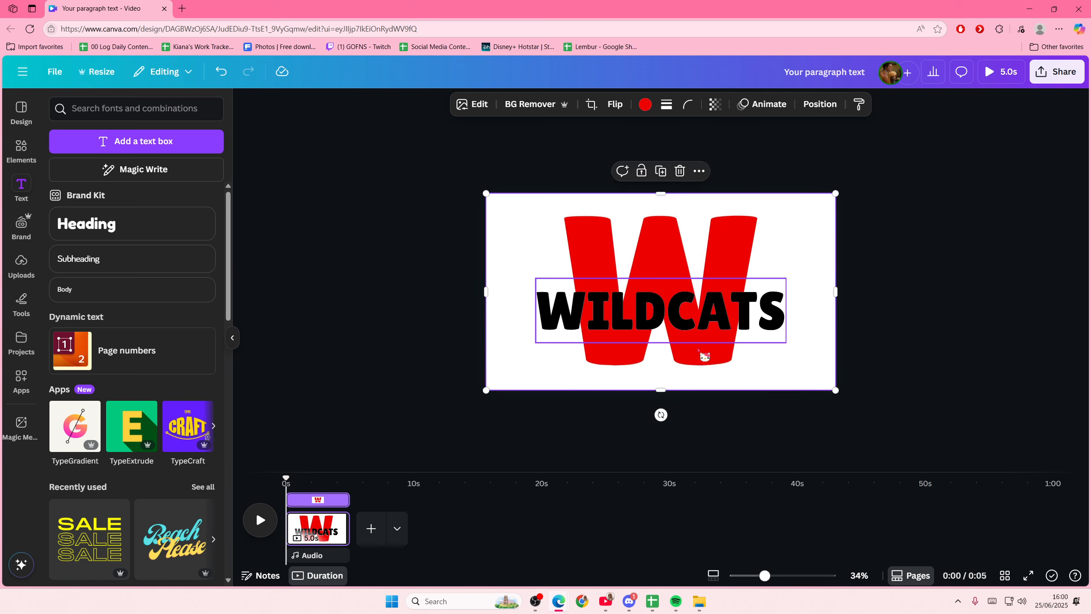
Send the WILDCATS text behind the W image and remove the image's background.
{"action": "left_click", "coordinate": [700, 333]}
{"action": "key", "text": "ctrl+["}
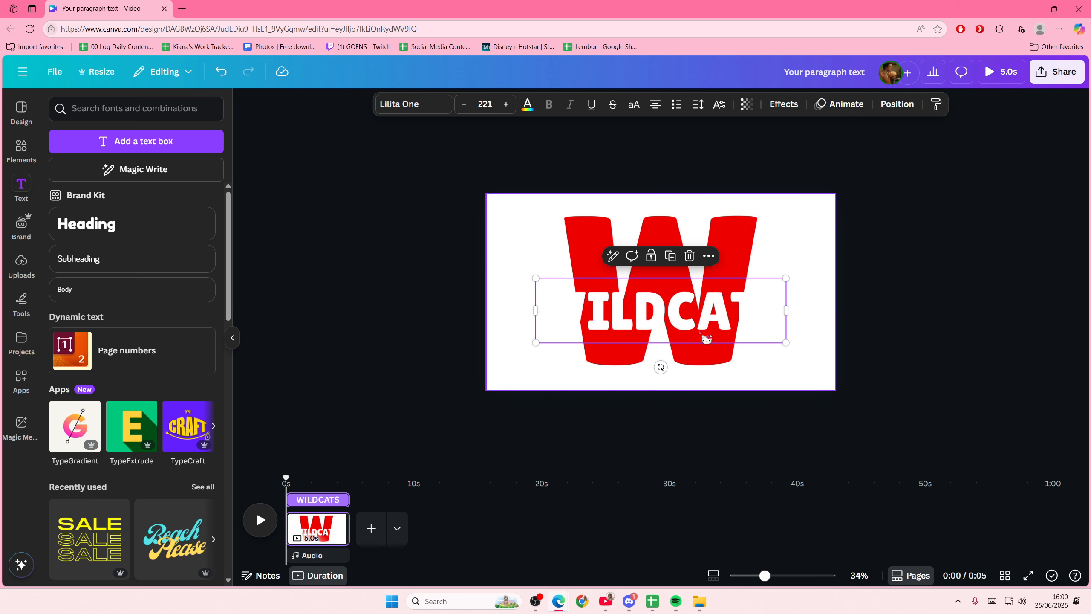
{"action": "left_click", "coordinate": [738, 244]}
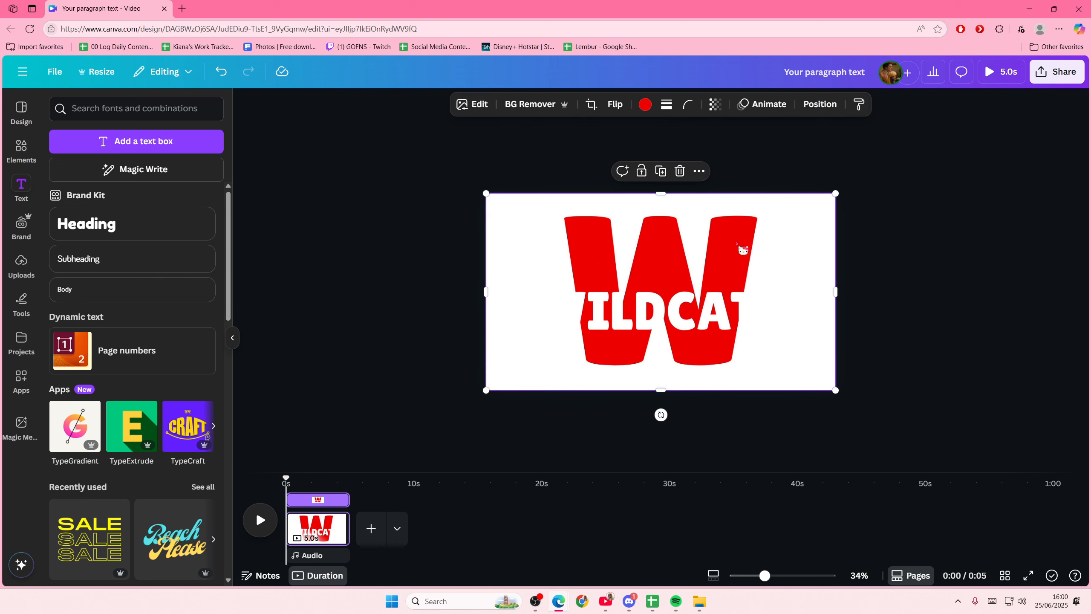
{"action": "left_click", "coordinate": [524, 107]}
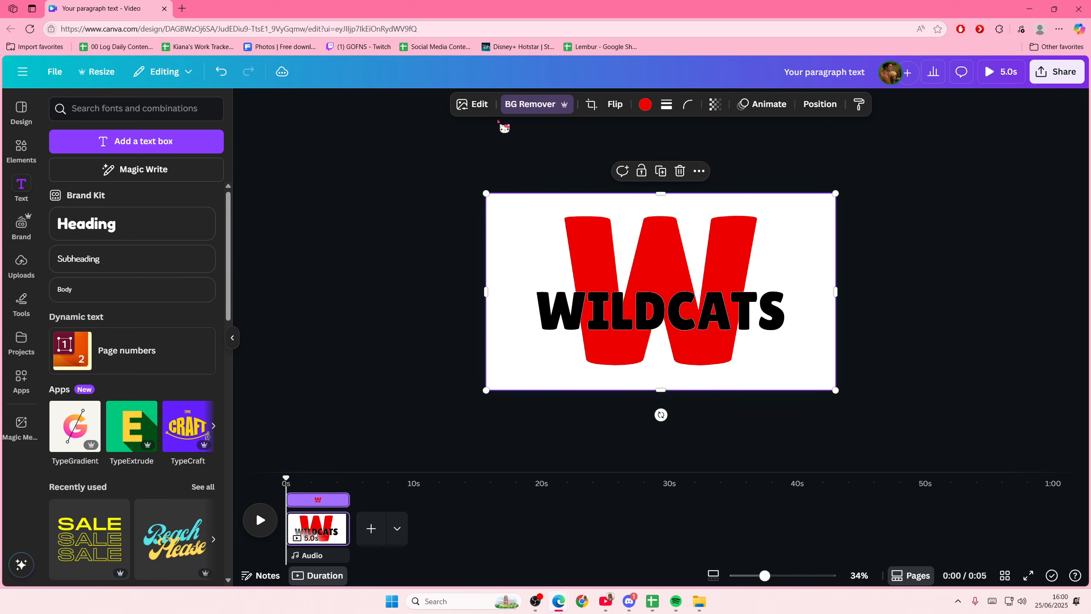
Open the background remover's brush settings and restore part of the white I and L using the Restore brush at size 39.
{"action": "left_click", "coordinate": [469, 105]}
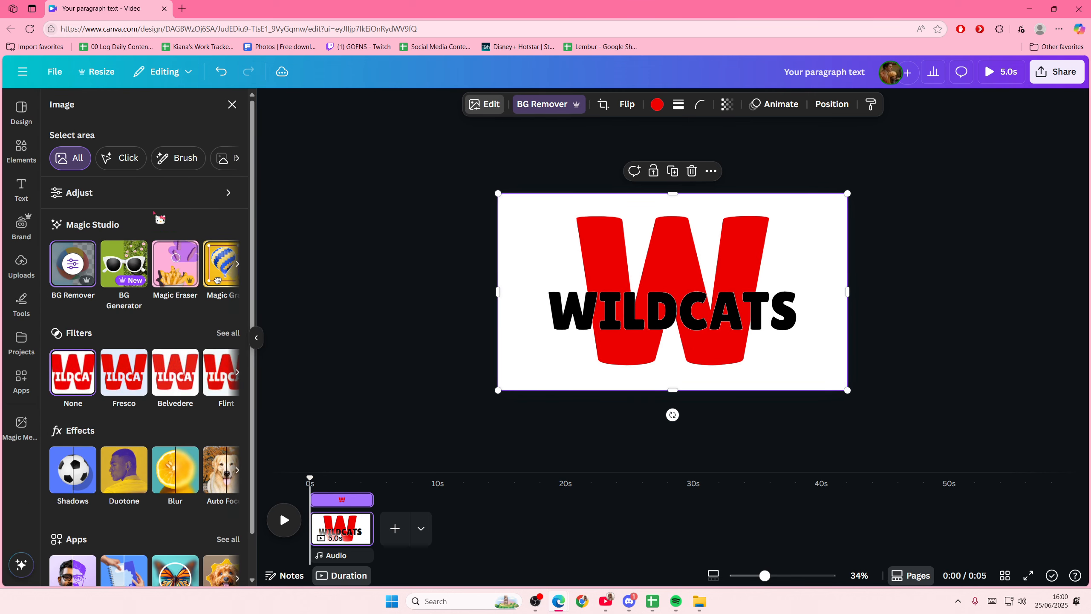
{"action": "left_click", "coordinate": [84, 275]}
{"action": "left_click", "coordinate": [148, 179]}
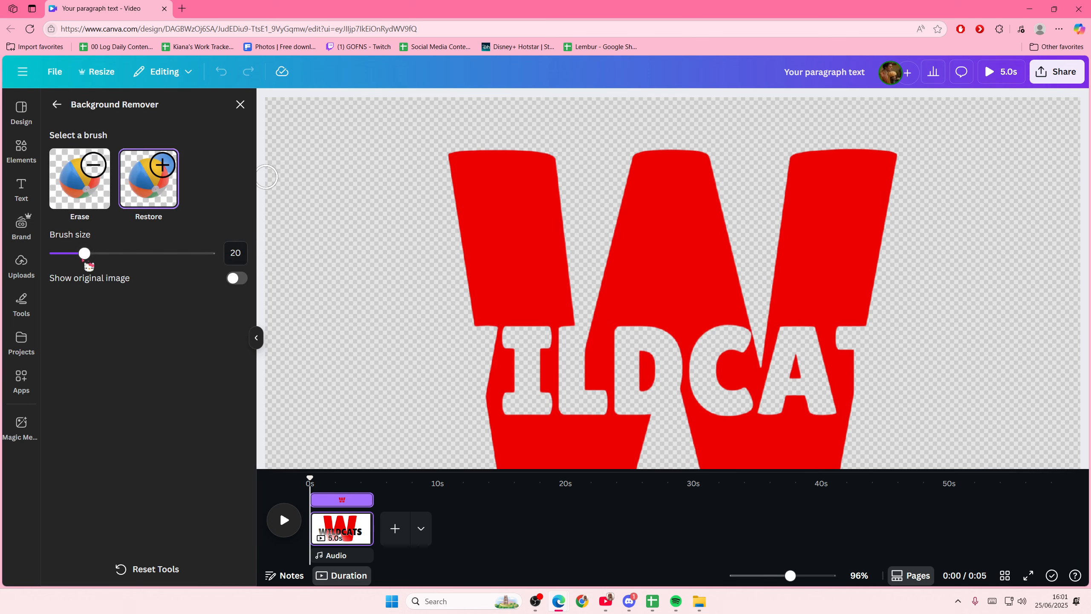
{"action": "left_click_drag", "start_coordinate": [85, 253], "coordinate": [115, 254]}
{"action": "left_click_drag", "start_coordinate": [538, 316], "coordinate": [562, 434]}
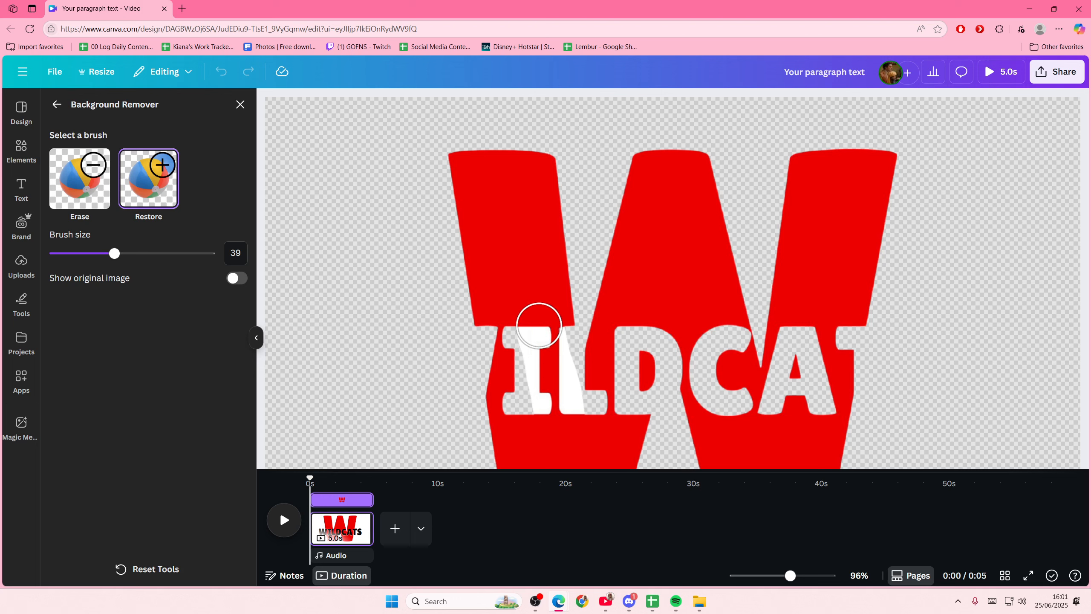
Set the Restore brush size to 17 and restore the white fill of the D, C, A and T, undoing stray strokes.
{"action": "left_click_drag", "start_coordinate": [115, 254], "coordinate": [80, 253]}
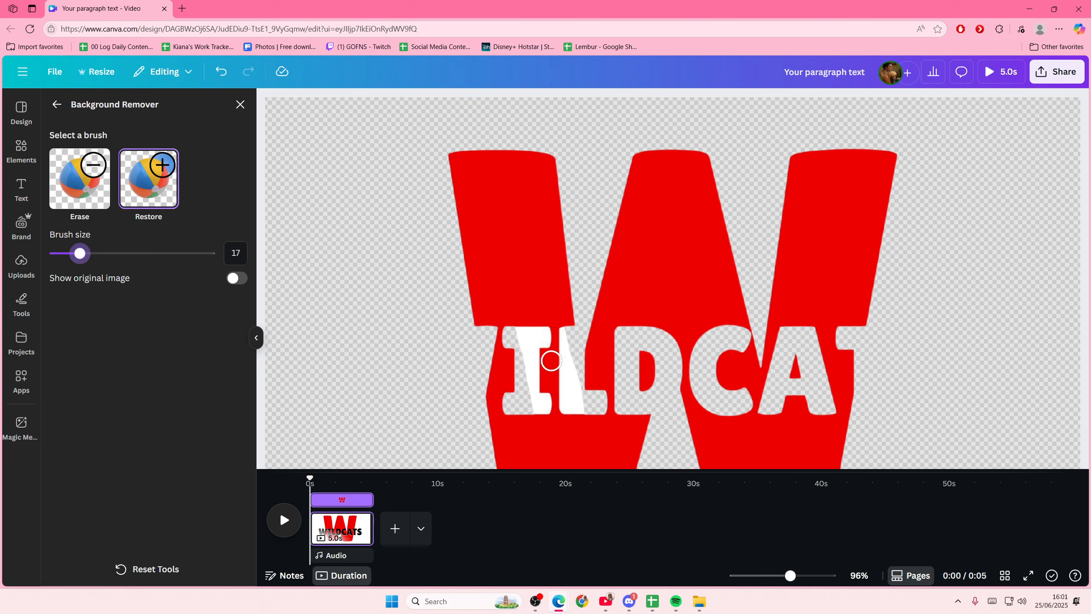
{"action": "mouse_move", "coordinate": [615, 324]}
{"action": "left_mouse_down"}
{"action": "mouse_move", "coordinate": [610, 419]}
{"action": "mouse_move", "coordinate": [636, 349]}
{"action": "mouse_move", "coordinate": [631, 371]}
{"action": "mouse_move", "coordinate": [660, 333]}
{"action": "mouse_move", "coordinate": [677, 334]}
{"action": "mouse_move", "coordinate": [657, 348]}
{"action": "mouse_move", "coordinate": [673, 352]}
{"action": "mouse_move", "coordinate": [670, 389]}
{"action": "mouse_move", "coordinate": [627, 413]}
{"action": "left_mouse_up"}
{"action": "key", "text": "ctrl+z"}
{"action": "mouse_move", "coordinate": [633, 328]}
{"action": "left_mouse_down"}
{"action": "mouse_move", "coordinate": [658, 335]}
{"action": "mouse_move", "coordinate": [672, 370]}
{"action": "mouse_move", "coordinate": [652, 402]}
{"action": "mouse_move", "coordinate": [627, 409]}
{"action": "mouse_move", "coordinate": [678, 382]}
{"action": "mouse_move", "coordinate": [629, 410]}
{"action": "mouse_move", "coordinate": [633, 337]}
{"action": "mouse_move", "coordinate": [619, 337]}
{"action": "mouse_move", "coordinate": [620, 408]}
{"action": "mouse_move", "coordinate": [666, 343]}
{"action": "mouse_move", "coordinate": [706, 382]}
{"action": "mouse_move", "coordinate": [705, 357]}
{"action": "mouse_move", "coordinate": [695, 348]}
{"action": "mouse_move", "coordinate": [713, 413]}
{"action": "mouse_move", "coordinate": [727, 381]}
{"action": "mouse_move", "coordinate": [704, 377]}
{"action": "mouse_move", "coordinate": [721, 381]}
{"action": "mouse_move", "coordinate": [712, 400]}
{"action": "mouse_move", "coordinate": [740, 406]}
{"action": "mouse_move", "coordinate": [718, 365]}
{"action": "mouse_move", "coordinate": [732, 328]}
{"action": "left_mouse_up"}
{"action": "key", "text": "ctrl+z"}
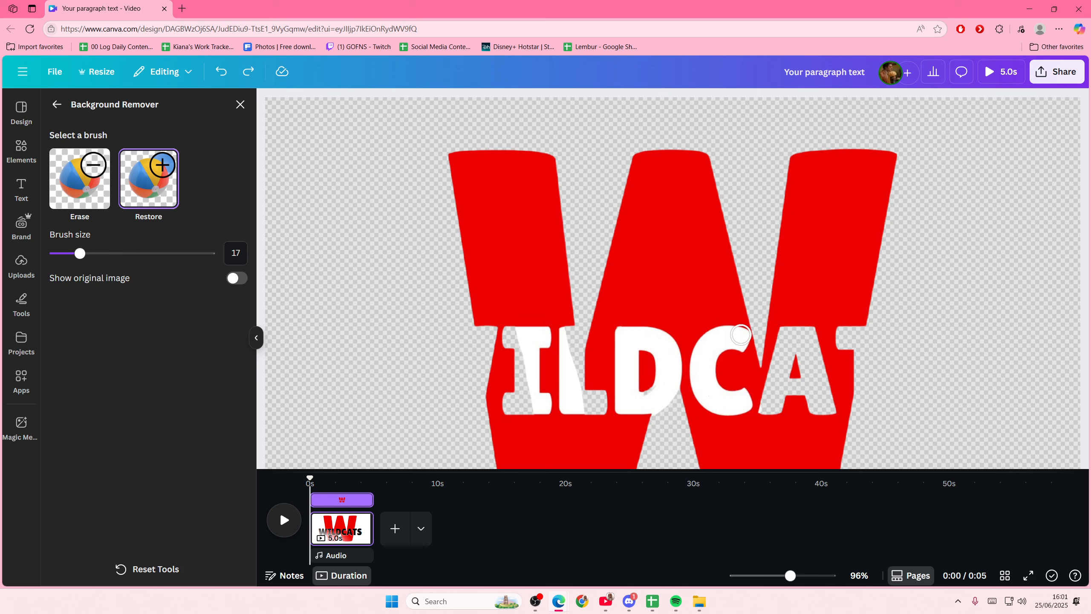
{"action": "mouse_move", "coordinate": [753, 385]}
{"action": "left_mouse_down"}
{"action": "mouse_move", "coordinate": [790, 390]}
{"action": "mouse_move", "coordinate": [779, 385]}
{"action": "mouse_move", "coordinate": [767, 413]}
{"action": "mouse_move", "coordinate": [786, 336]}
{"action": "mouse_move", "coordinate": [812, 330]}
{"action": "mouse_move", "coordinate": [822, 420]}
{"action": "mouse_move", "coordinate": [828, 408]}
{"action": "mouse_move", "coordinate": [801, 381]}
{"action": "mouse_move", "coordinate": [802, 399]}
{"action": "mouse_move", "coordinate": [808, 358]}
{"action": "left_mouse_up"}
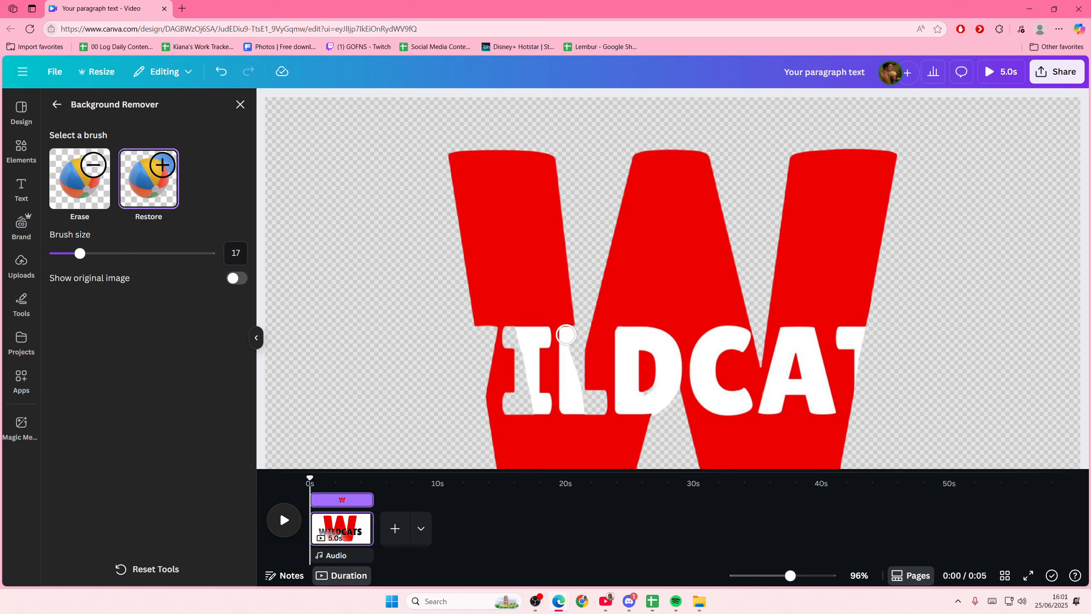
Restore the remaining white areas of the L and I and the parts of the first W and the T inside the red W.
{"action": "mouse_move", "coordinate": [577, 344]}
{"action": "left_mouse_down"}
{"action": "mouse_move", "coordinate": [579, 389]}
{"action": "mouse_move", "coordinate": [596, 399]}
{"action": "left_mouse_up"}
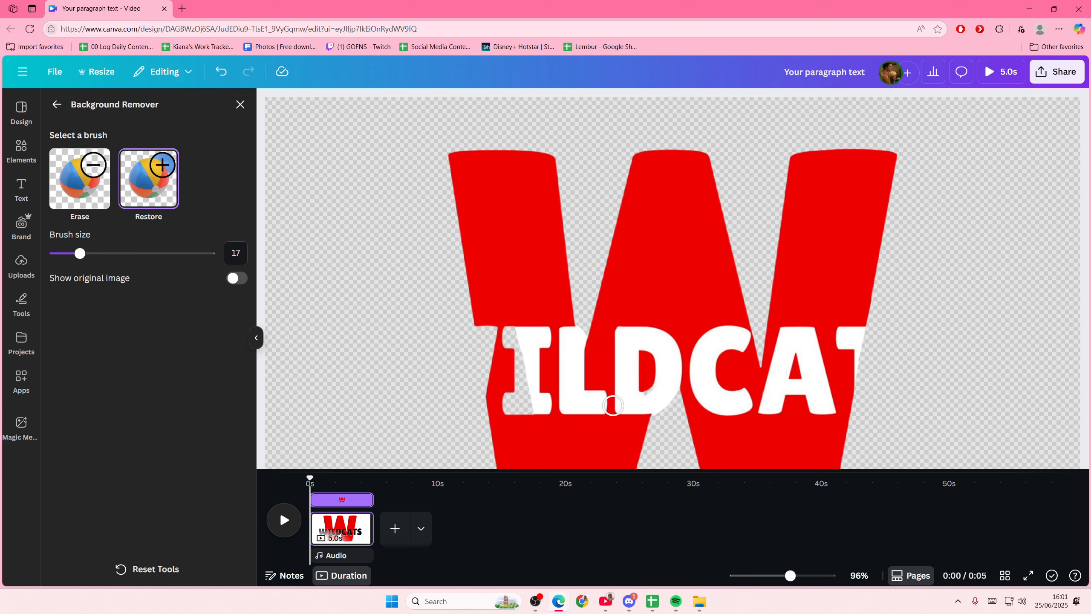
{"action": "mouse_move", "coordinate": [525, 366]}
{"action": "left_mouse_down"}
{"action": "mouse_move", "coordinate": [524, 391]}
{"action": "mouse_move", "coordinate": [515, 354]}
{"action": "left_mouse_up"}
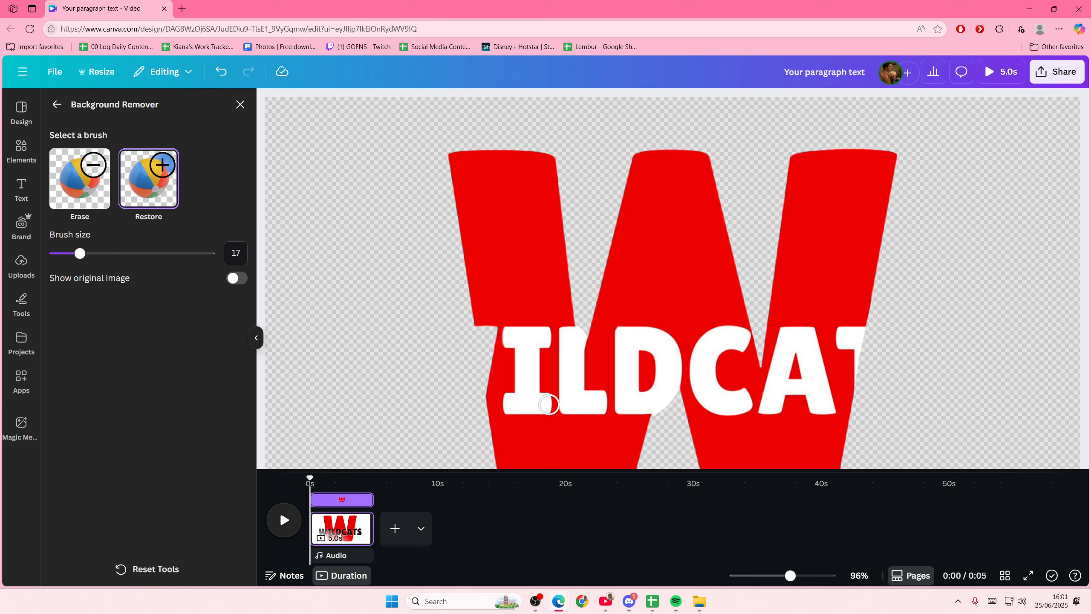
{"action": "left_click_drag", "start_coordinate": [487, 318], "coordinate": [498, 373]}
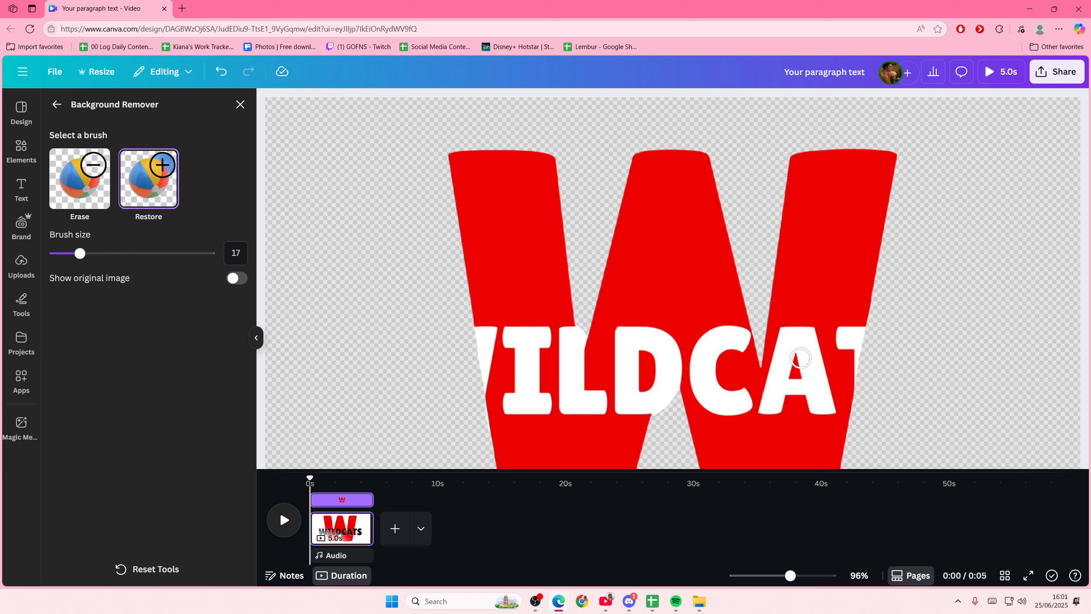
{"action": "mouse_move", "coordinate": [853, 336]}
{"action": "left_mouse_down"}
{"action": "mouse_move", "coordinate": [844, 374]}
{"action": "mouse_move", "coordinate": [856, 324]}
{"action": "mouse_move", "coordinate": [843, 402]}
{"action": "left_mouse_up"}
Clean up the excess white along the T's outer edge with the Erase brush, then close the background remover.
{"action": "left_click", "coordinate": [79, 178]}
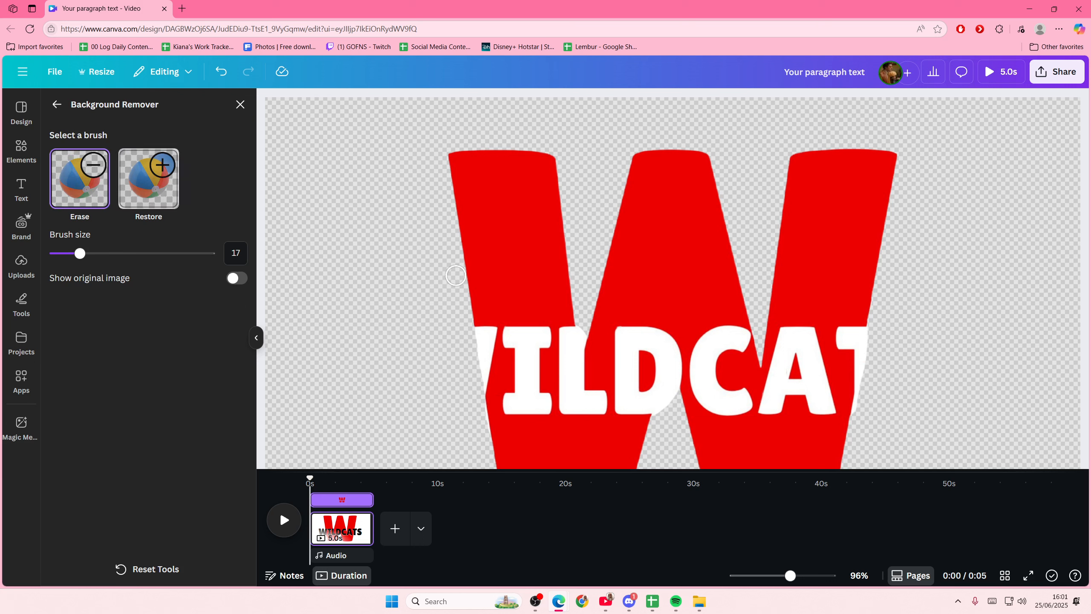
{"action": "left_click_drag", "start_coordinate": [877, 313], "coordinate": [864, 411]}
{"action": "key", "text": "ctrl+z"}
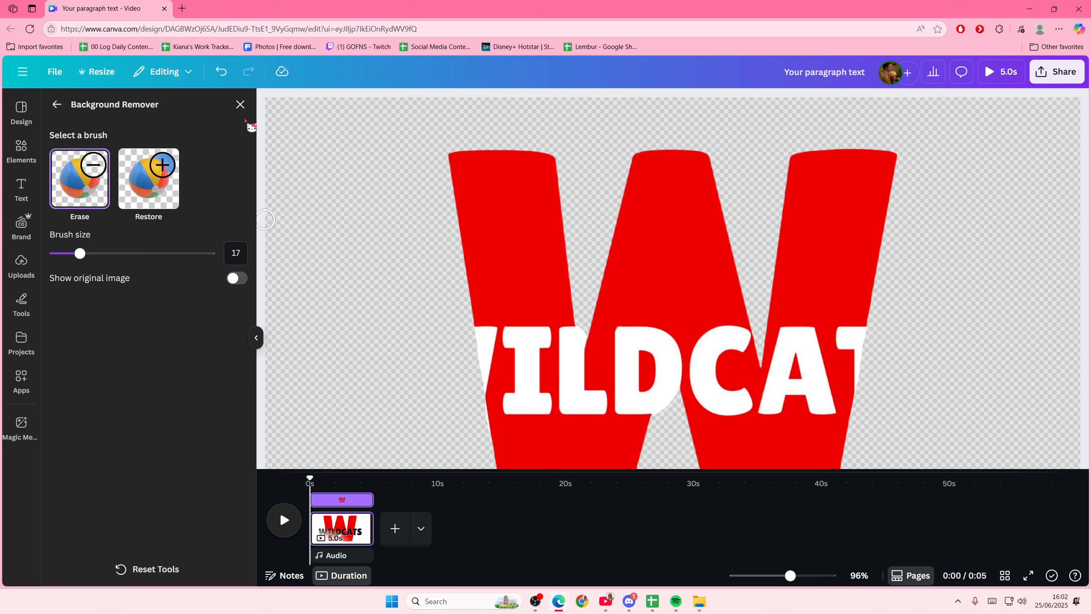
{"action": "left_click", "coordinate": [240, 104]}
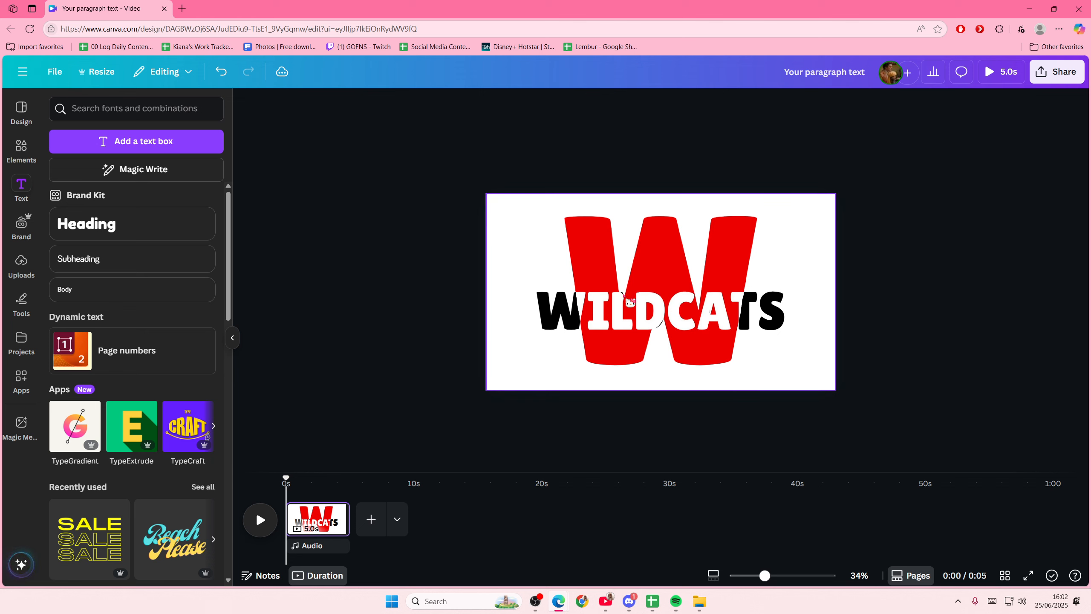
{"action": "left_click", "coordinate": [810, 327]}
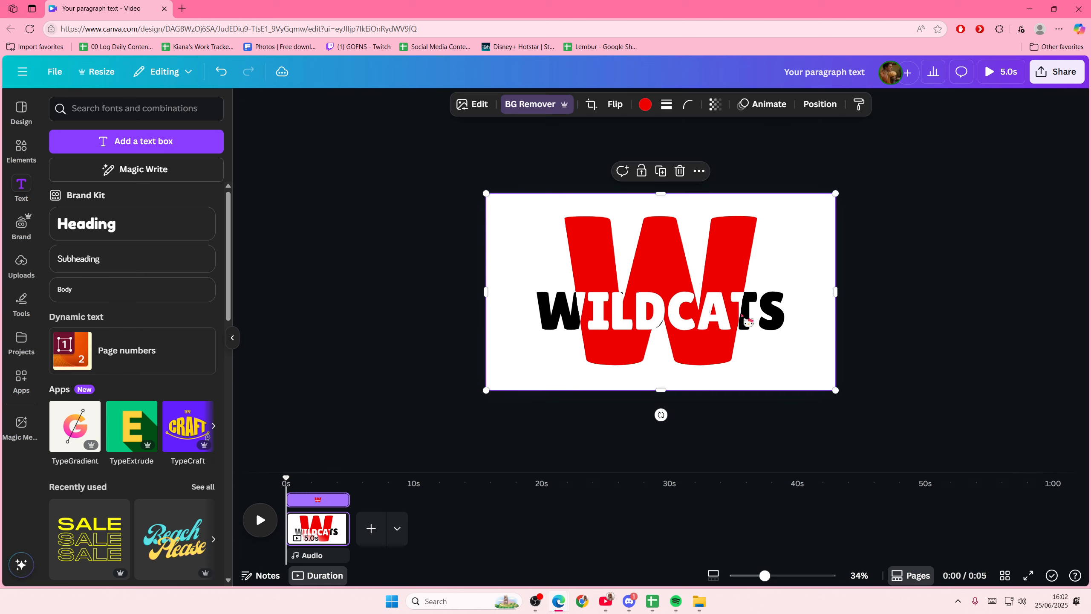
{"action": "left_click", "coordinate": [907, 339]}
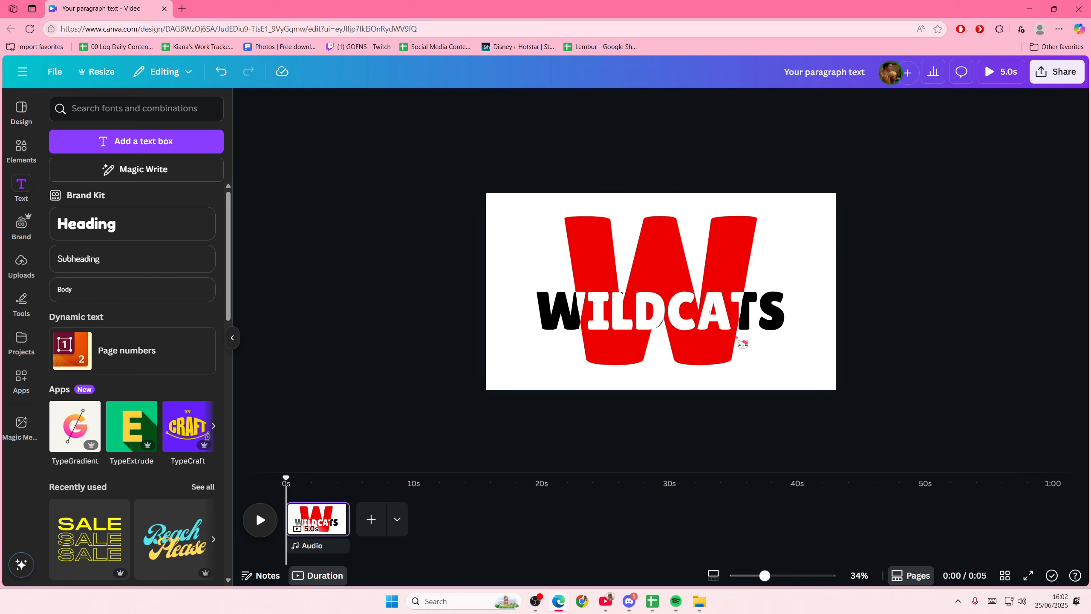
{"action": "key", "text": "alt+Tab"}
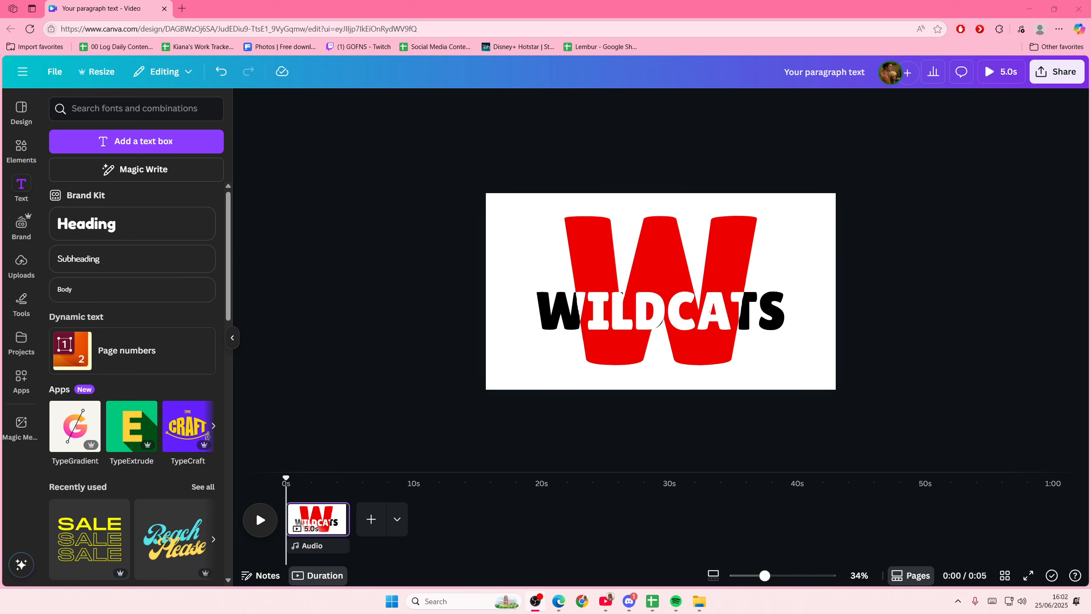